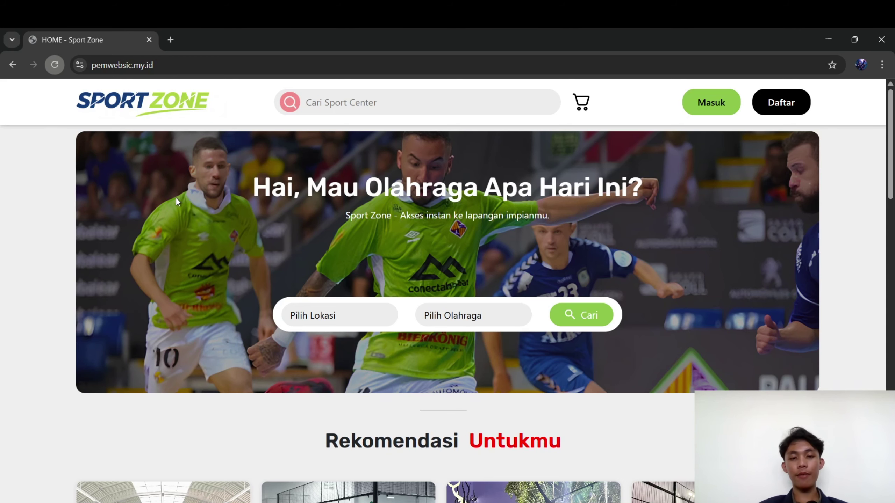
pyautogui.scroll(-1, 175, 198)
pyautogui.scroll(1, 176, 197)
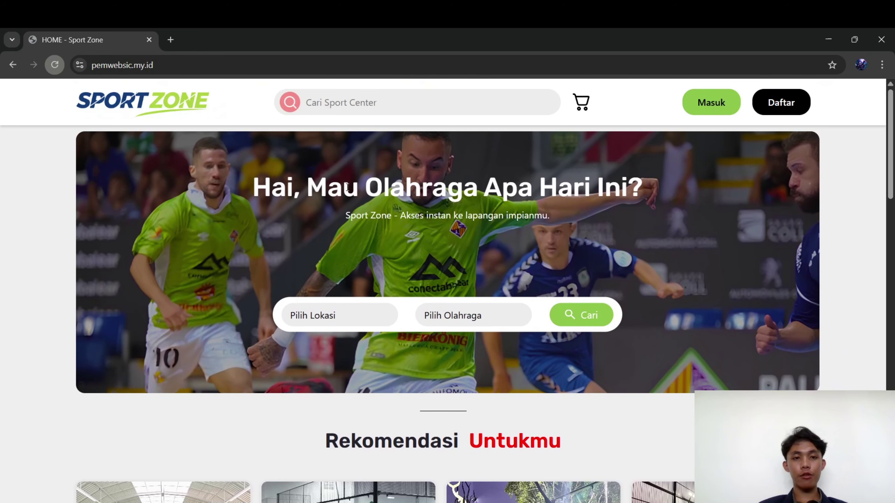
pyautogui.click(338, 100)
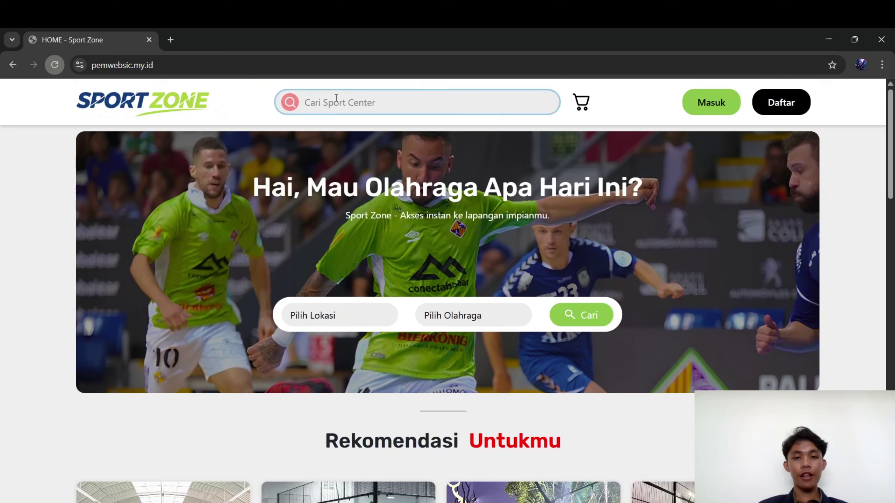
pyautogui.click(374, 176)
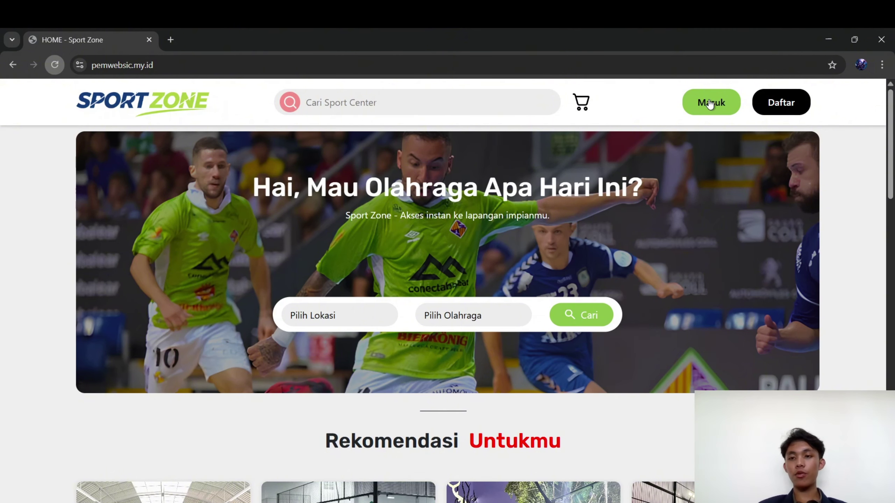
pyautogui.scroll(-3, 634, 208)
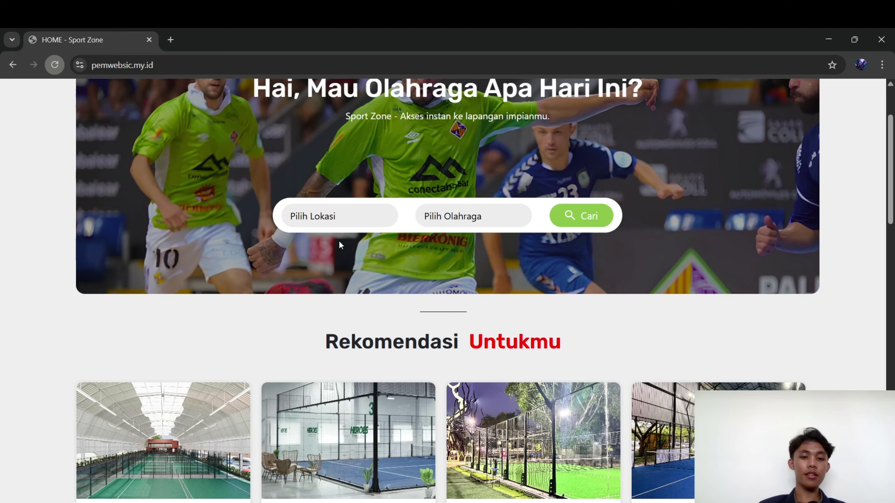
pyautogui.scroll(-3, 489, 267)
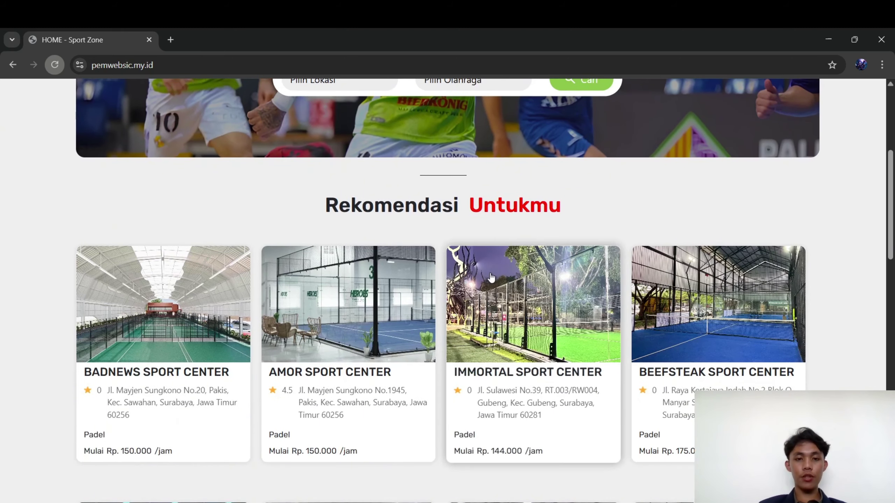
pyautogui.scroll(-15, 490, 277)
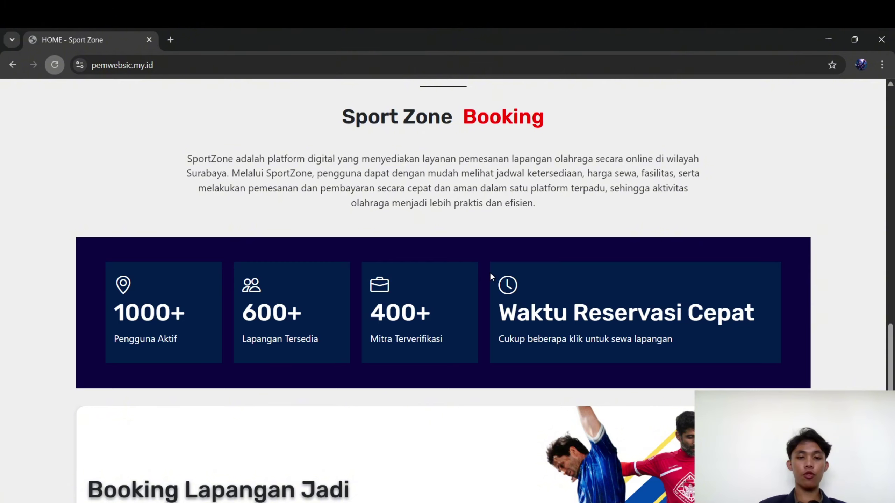
pyautogui.scroll(-5, 489, 272)
pyautogui.scroll(18, 489, 272)
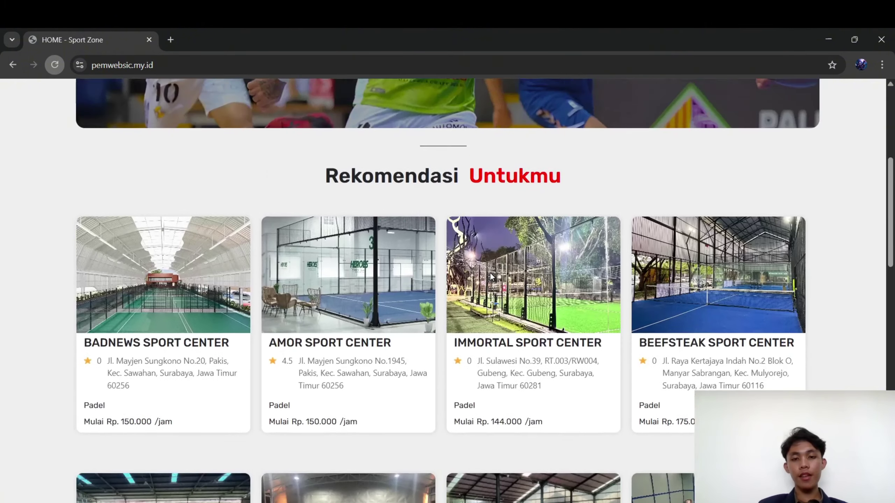
pyautogui.scroll(6, 490, 272)
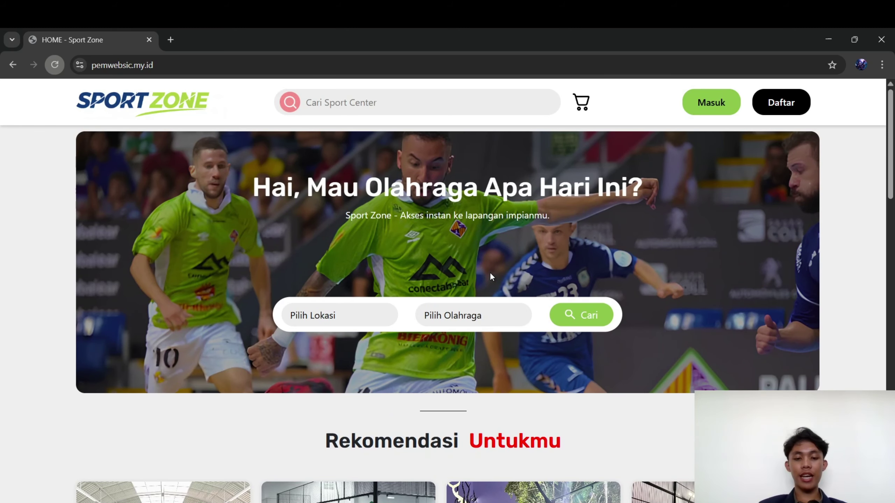
pyautogui.scroll(-5, 492, 277)
pyautogui.scroll(-3, 492, 277)
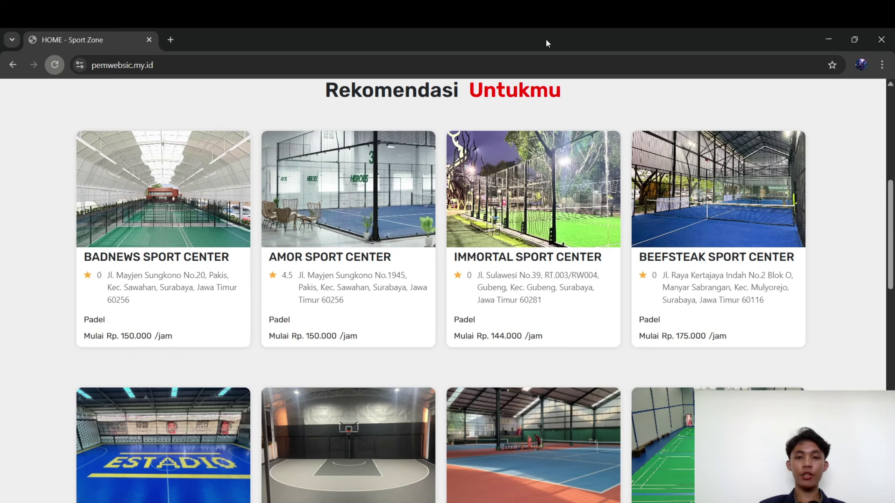
pyautogui.scroll(-3, 458, 227)
pyautogui.scroll(-3, 458, 226)
pyautogui.scroll(15, 457, 227)
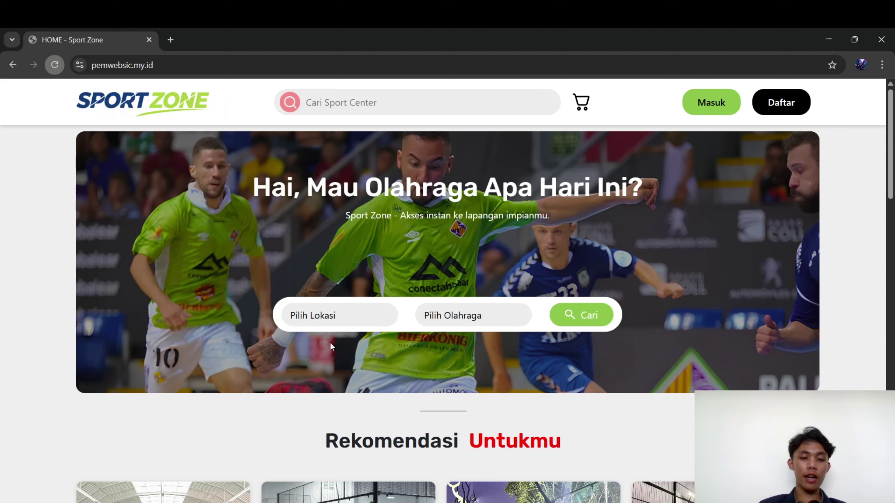
# Search for Volley courts with the location set to Surabaya Barat
pyautogui.click(334, 414)
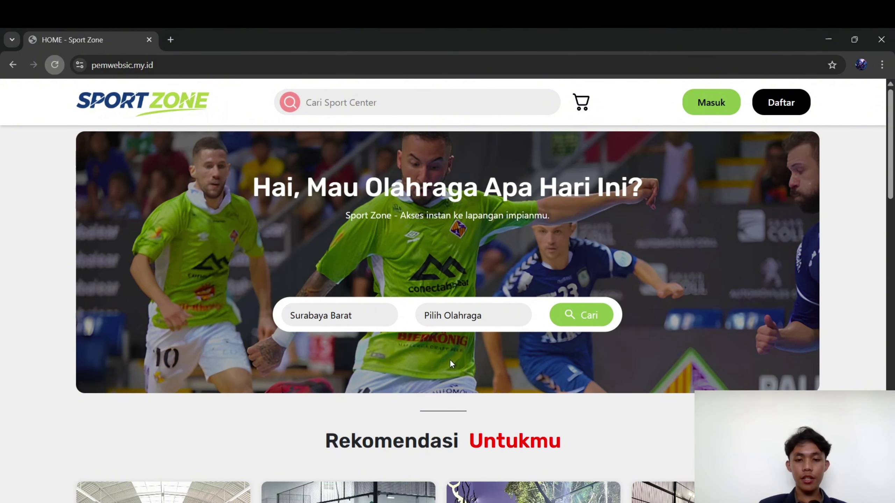
pyautogui.click(449, 387)
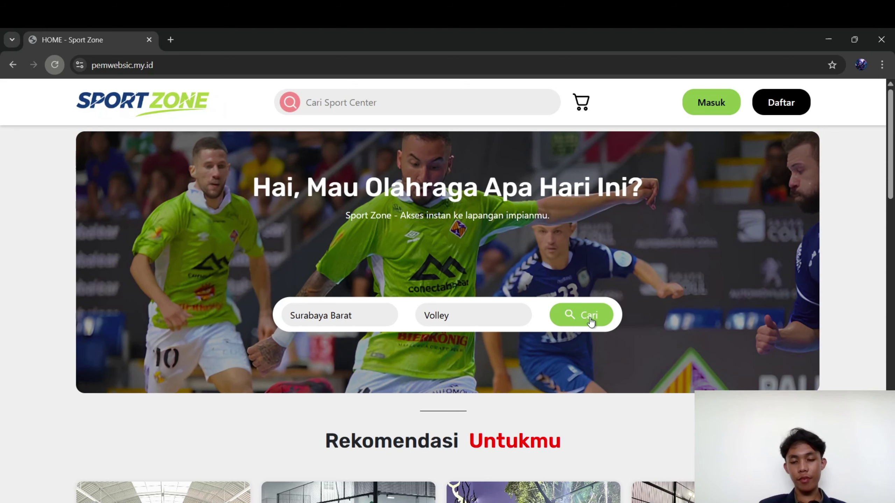
pyautogui.click(579, 325)
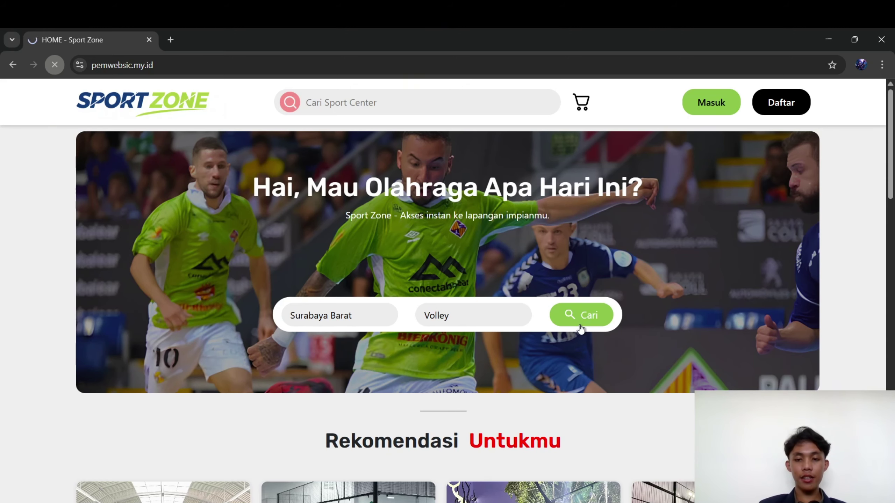
pyautogui.scroll(-7, 461, 376)
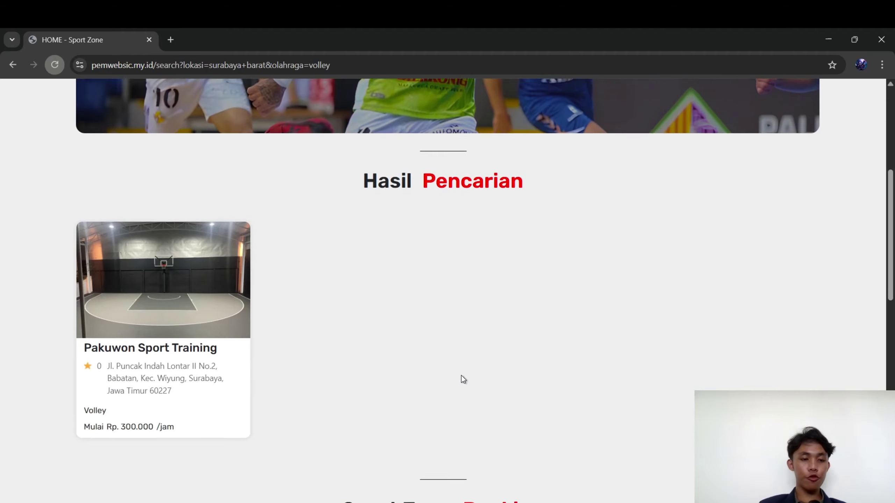
pyautogui.scroll(-1, 462, 376)
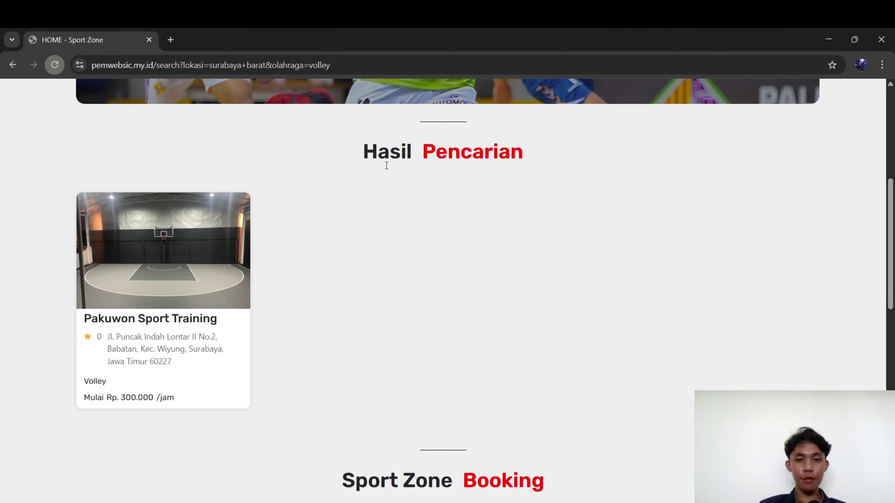
# Look over the Pakuwon Sport Training volleyball court page, then return to the results
pyautogui.click(161, 331)
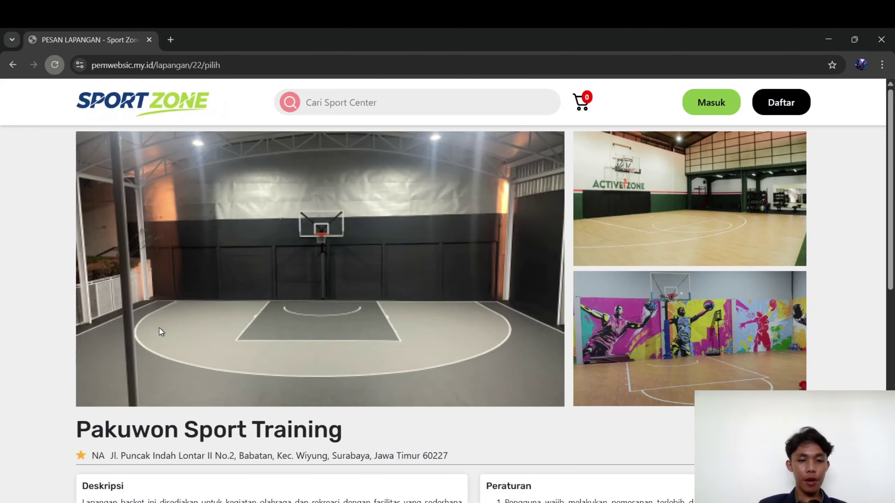
pyautogui.scroll(-3, 160, 331)
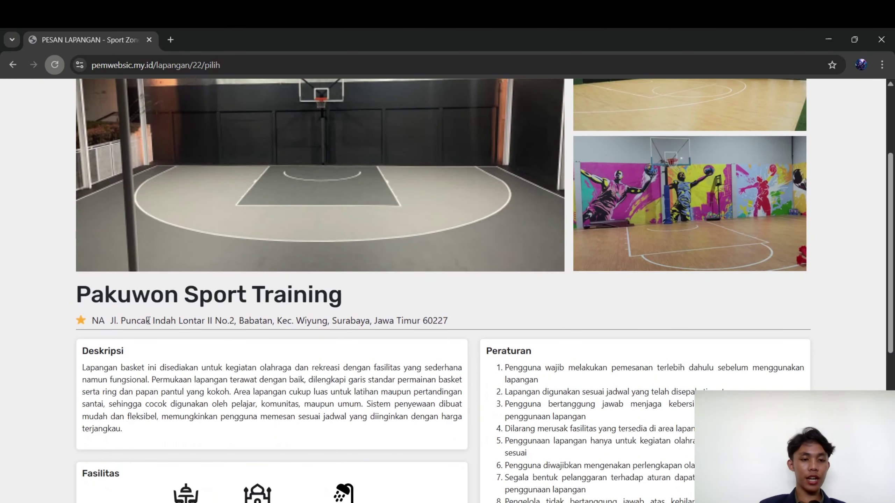
pyautogui.scroll(-5, 248, 325)
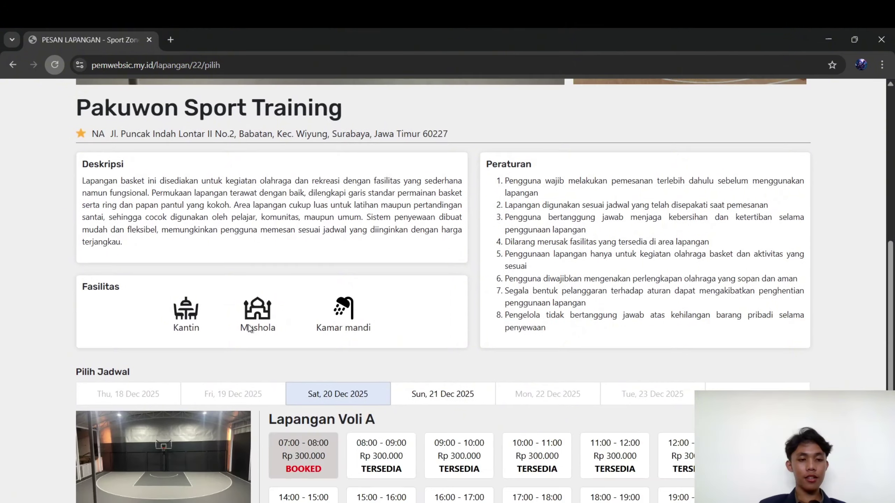
pyautogui.scroll(10, 248, 325)
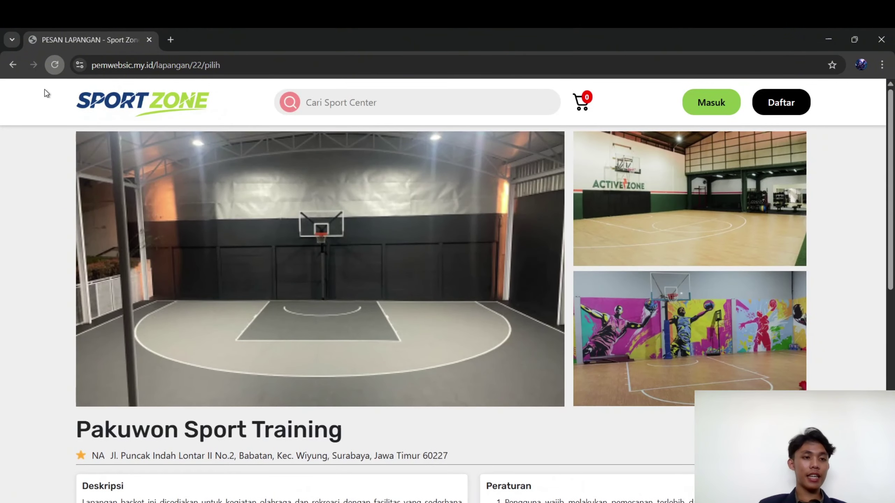
pyautogui.click(12, 65)
pyautogui.scroll(8, 146, 162)
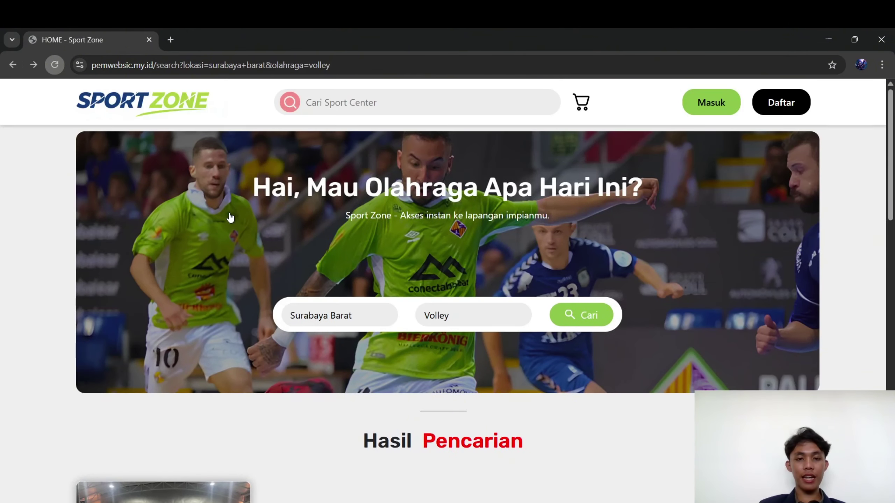
# Search sport centers by name for 'pakuwon' and check the Hasil Pencarian results
pyautogui.click(368, 99)
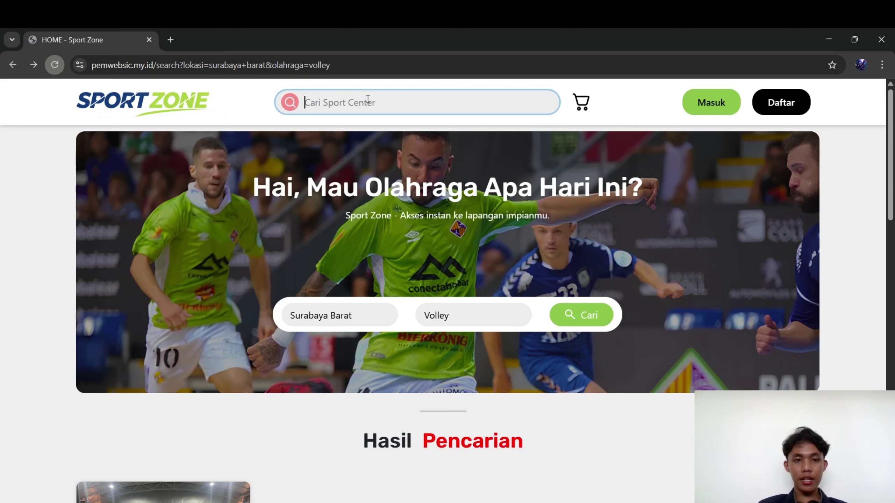
pyautogui.write('pakuwon')
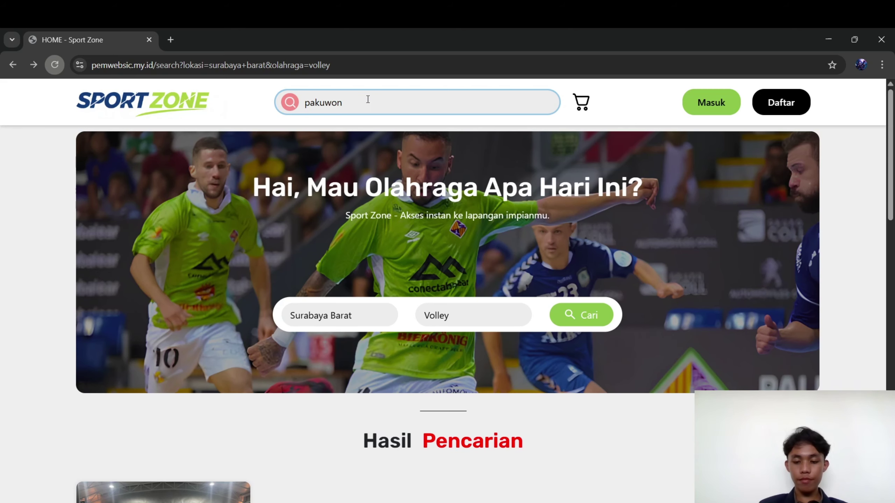
pyautogui.press('Return')
pyautogui.scroll(-8, 196, 350)
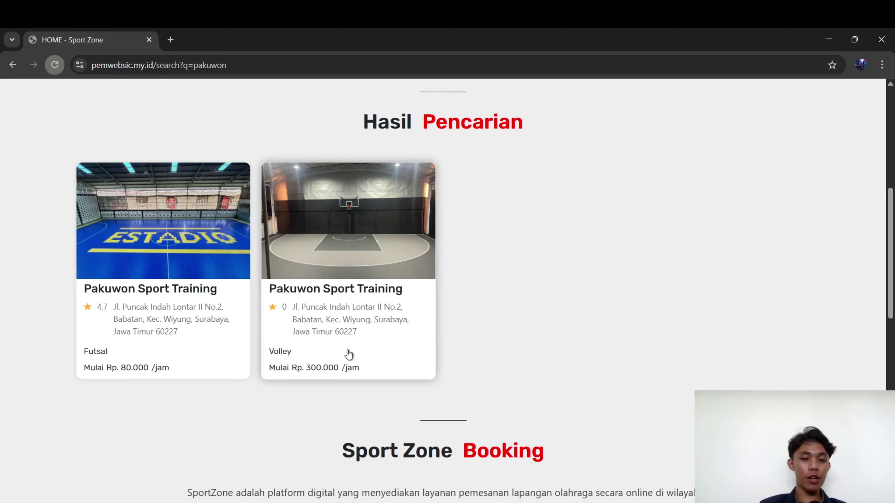
pyautogui.scroll(2, 349, 355)
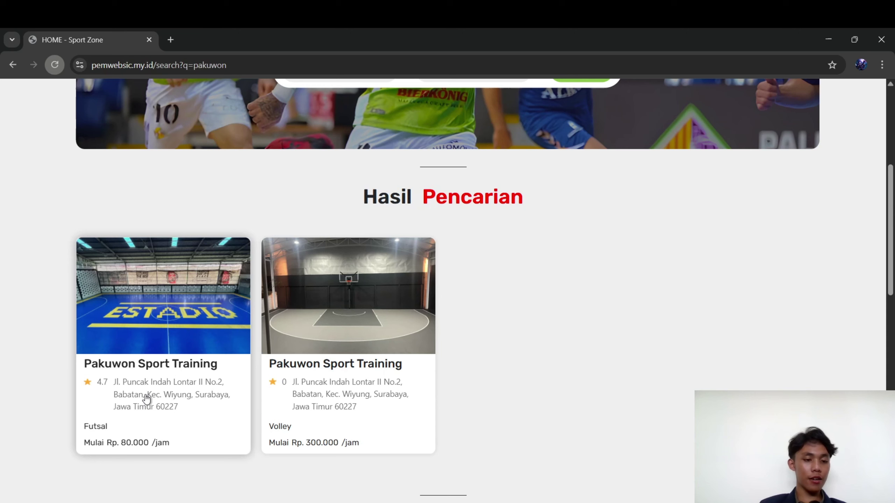
# Open the Futsal Pakuwon Sport Training card and scroll down to the Pilih Jadwal slot grid
pyautogui.click(145, 395)
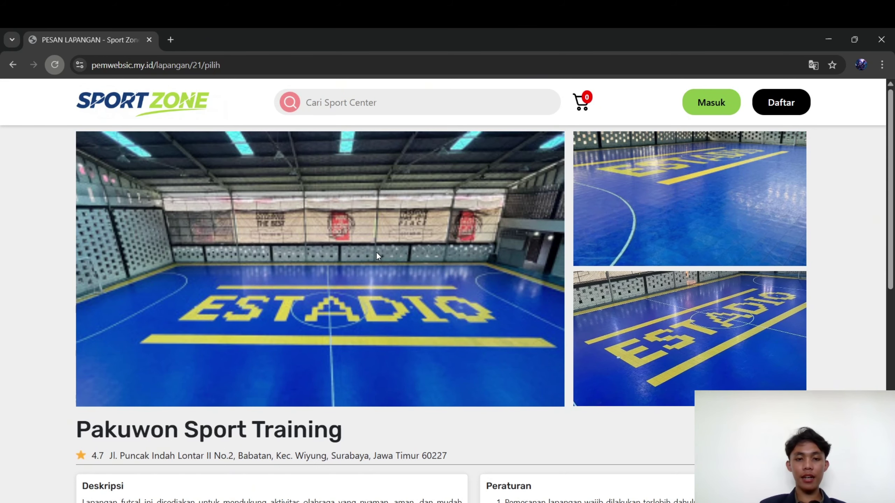
pyautogui.scroll(-1, 376, 254)
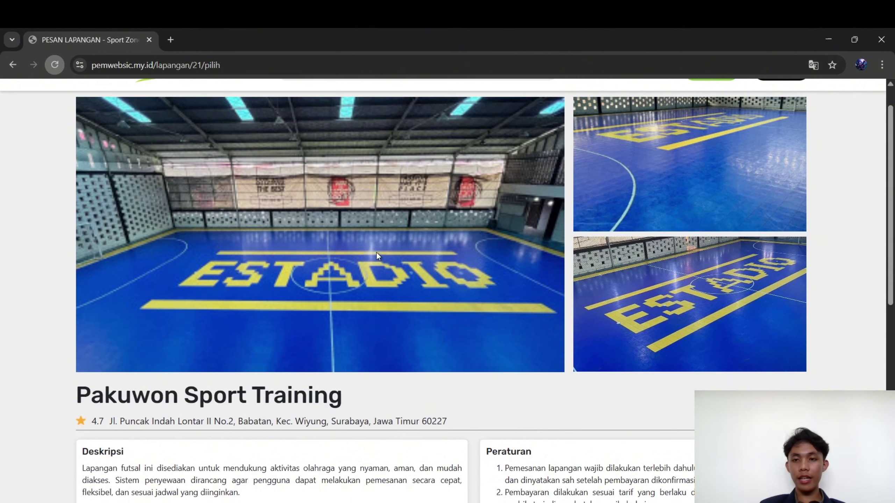
pyautogui.scroll(1, 377, 255)
pyautogui.scroll(-2, 377, 254)
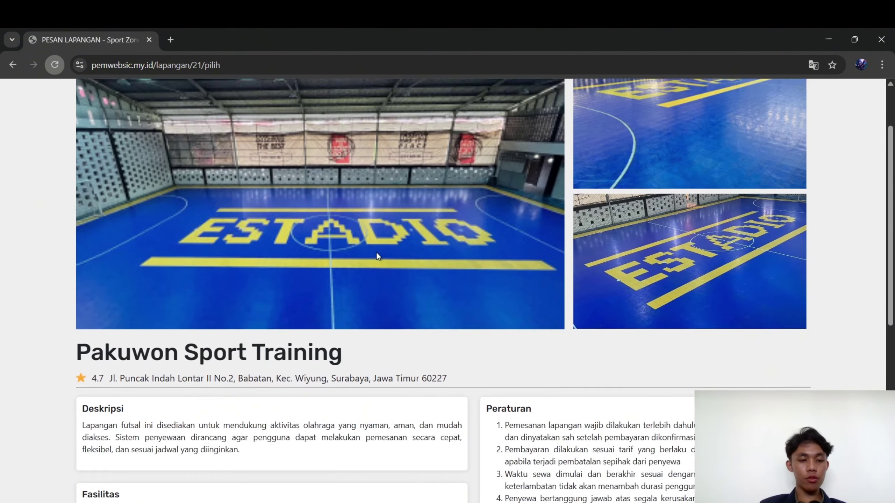
pyautogui.scroll(-4, 376, 251)
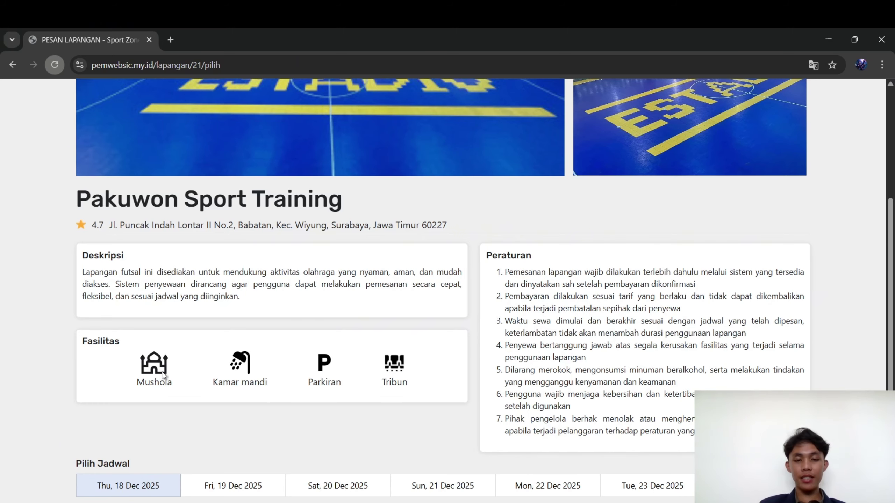
pyautogui.scroll(-2, 594, 282)
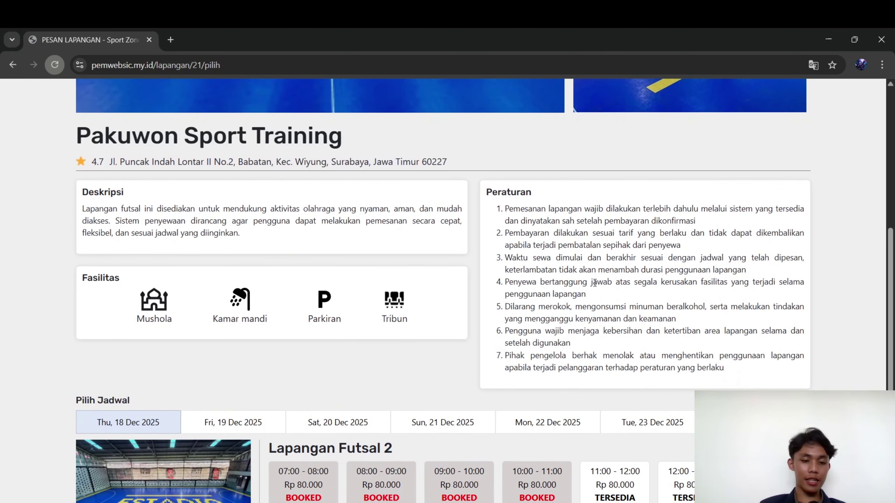
pyautogui.scroll(-4, 594, 283)
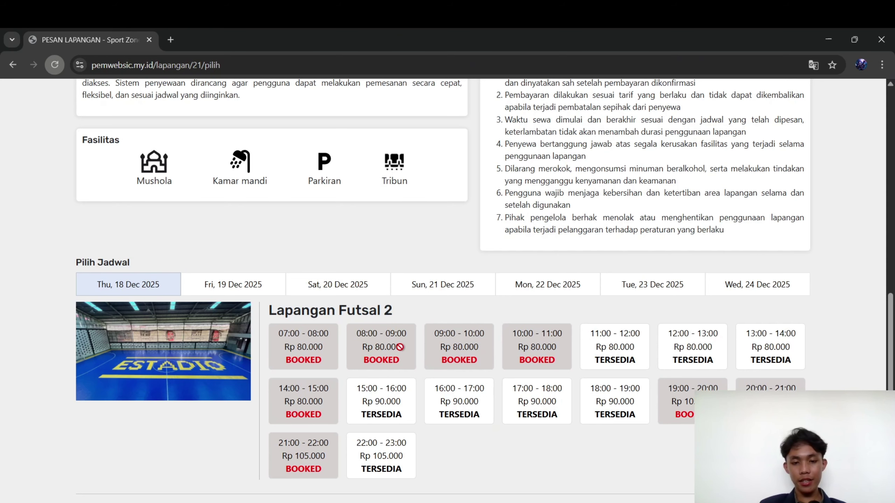
# Select the 16:00–17:00, 17:00–18:00 and 18:00–19:00 slots, totalling Rp 270.000 for 3 jam
pyautogui.click(449, 401)
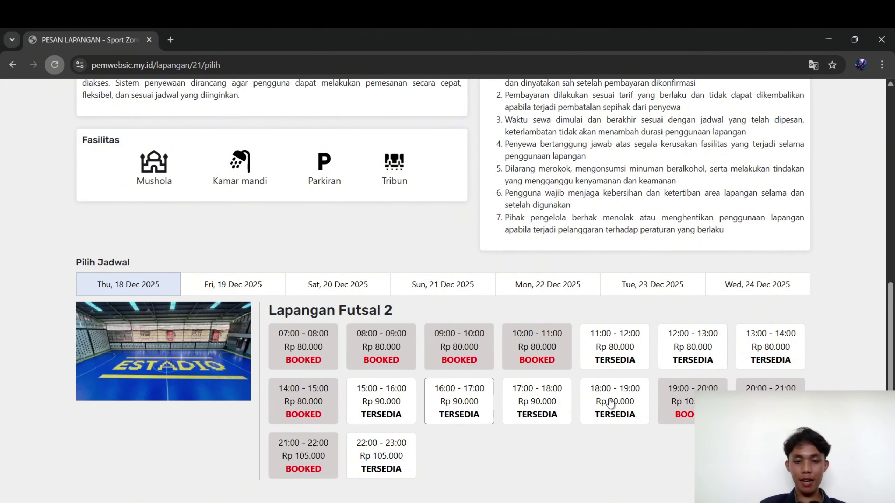
pyautogui.click(535, 401)
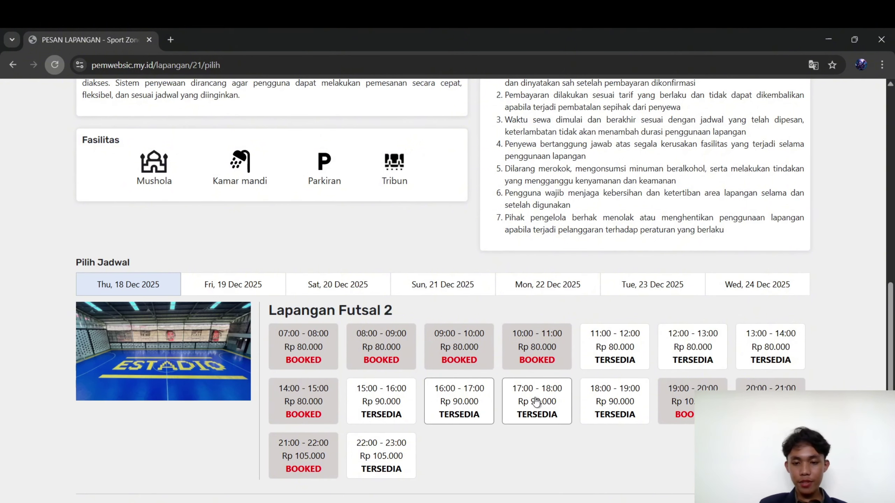
pyautogui.click(631, 398)
pyautogui.scroll(-1, 632, 398)
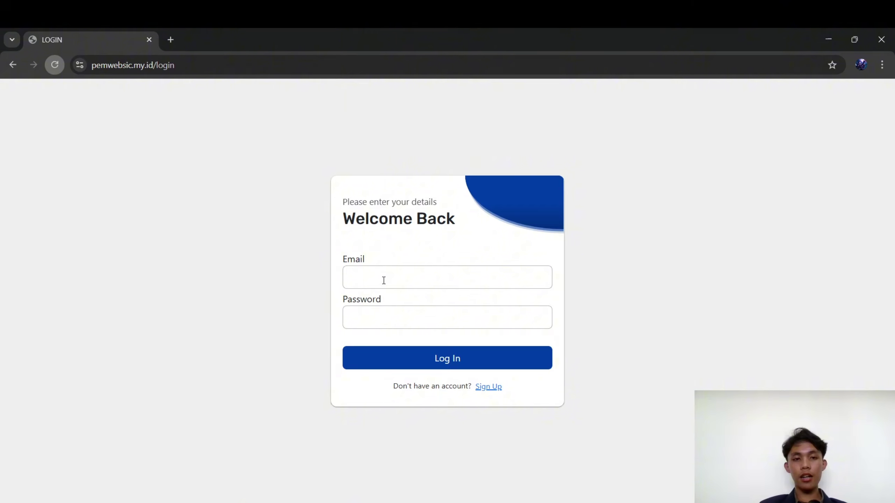
# Go to the Sign Up page and look over the Let's Register form's usage question
pyautogui.click(489, 386)
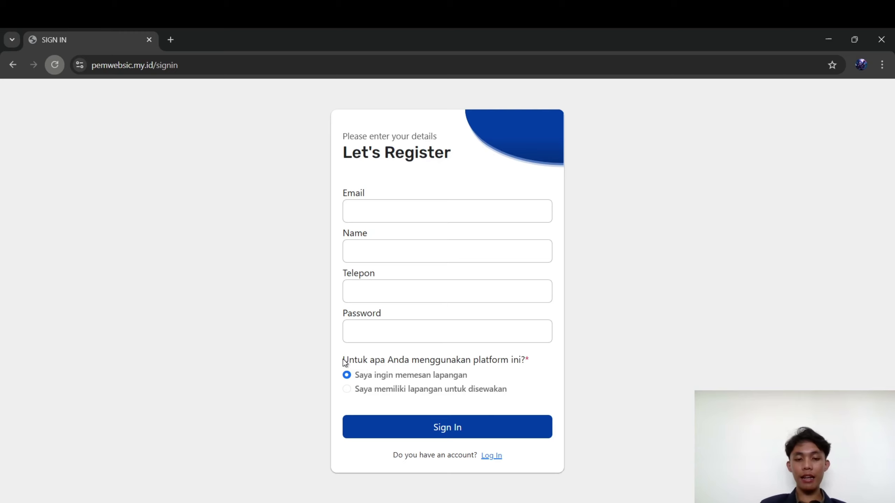
pyautogui.moveTo(345, 362); pyautogui.dragTo(520, 350)
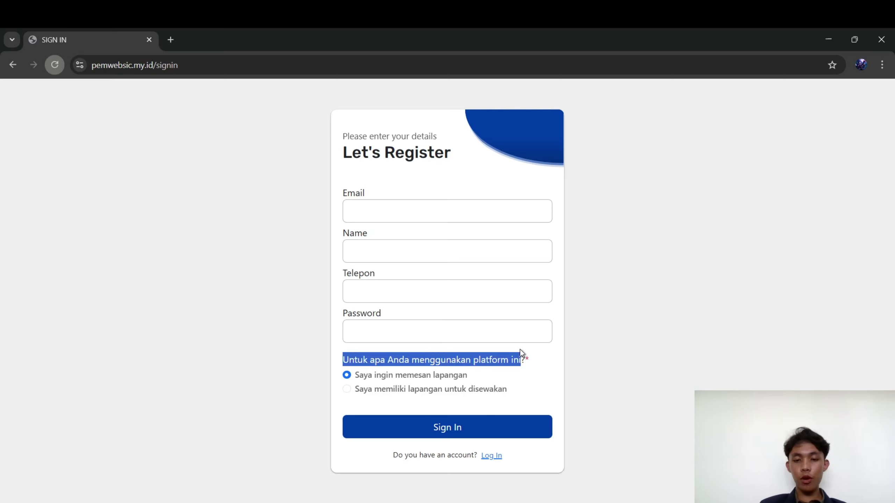
pyautogui.click(529, 358)
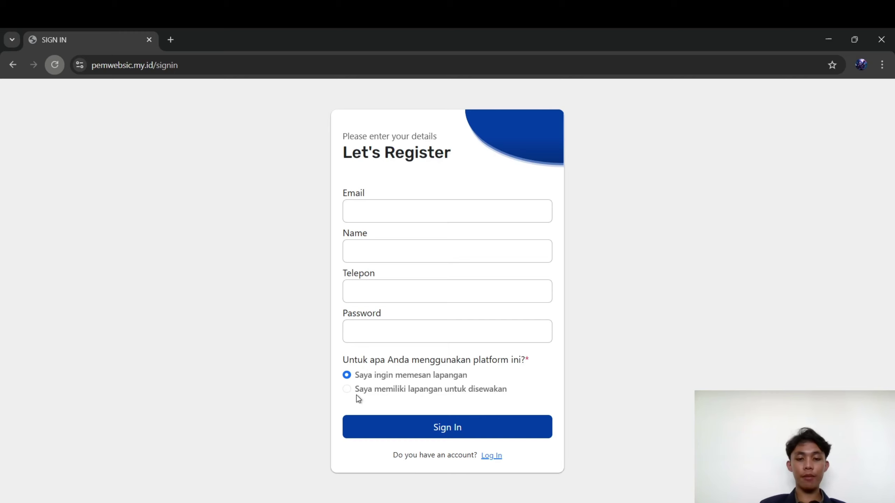
# Sign in from the login page using the saved user e-mail and the account password
pyautogui.click(490, 455)
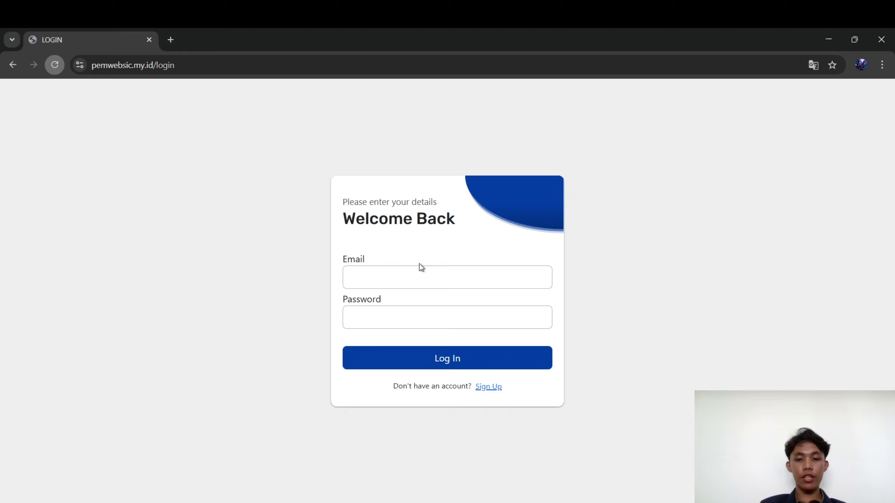
pyautogui.click(423, 276)
pyautogui.write('user')
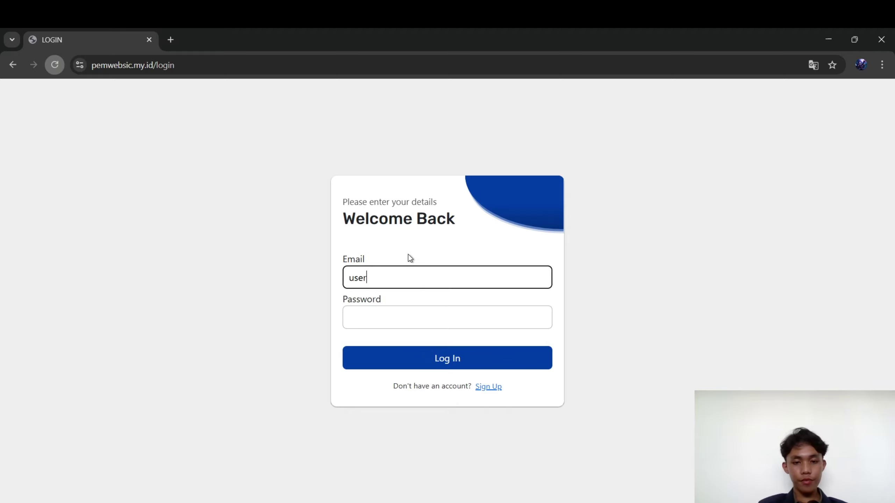
pyautogui.click(440, 315)
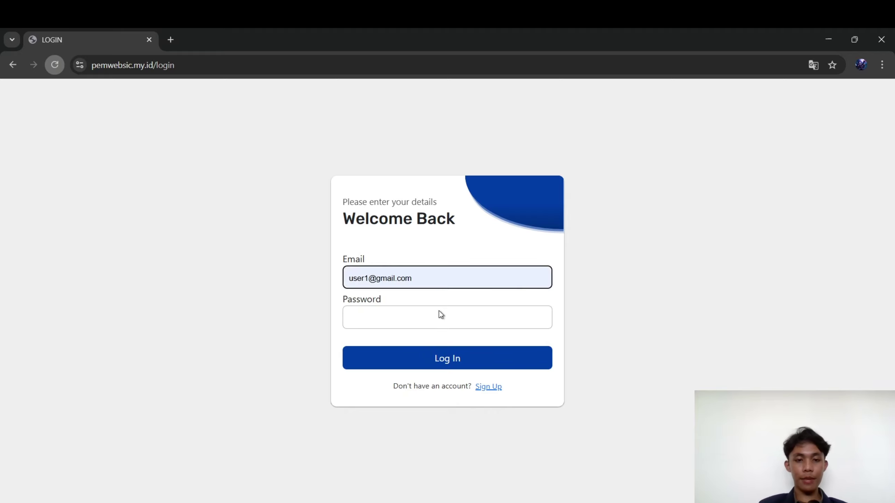
pyautogui.click(439, 310)
pyautogui.click(370, 327)
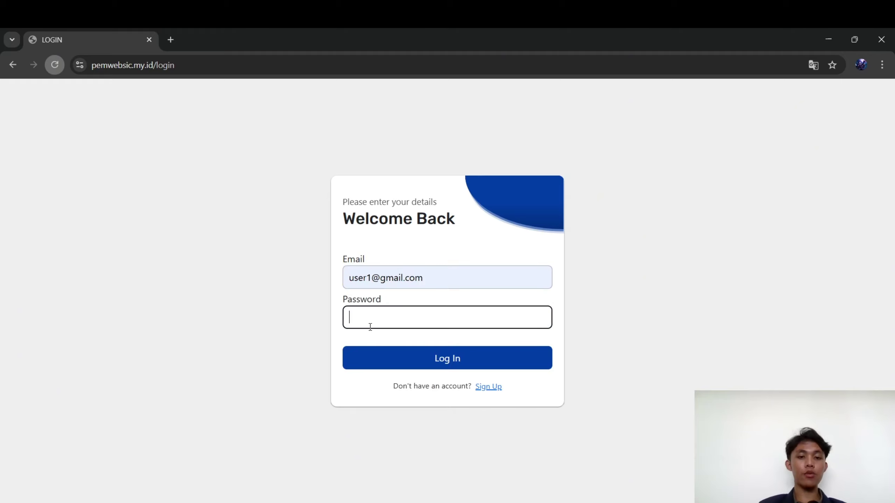
pyautogui.write('1234567')
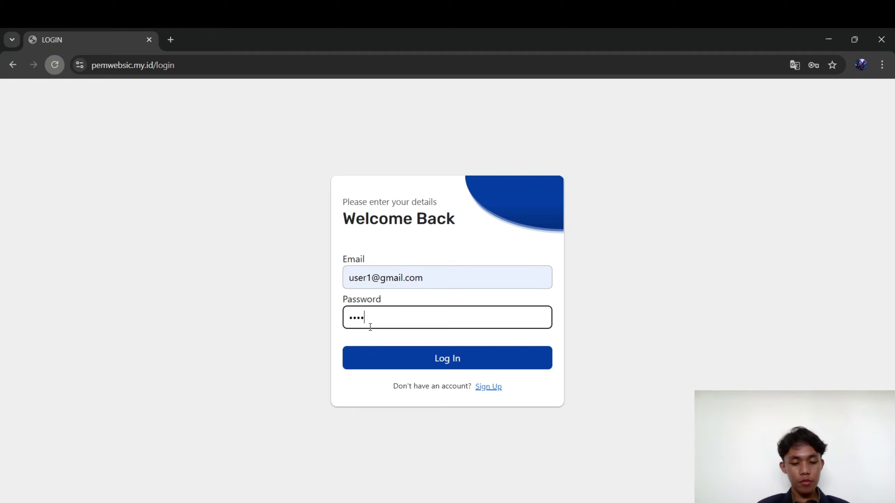
pyautogui.press('Return')
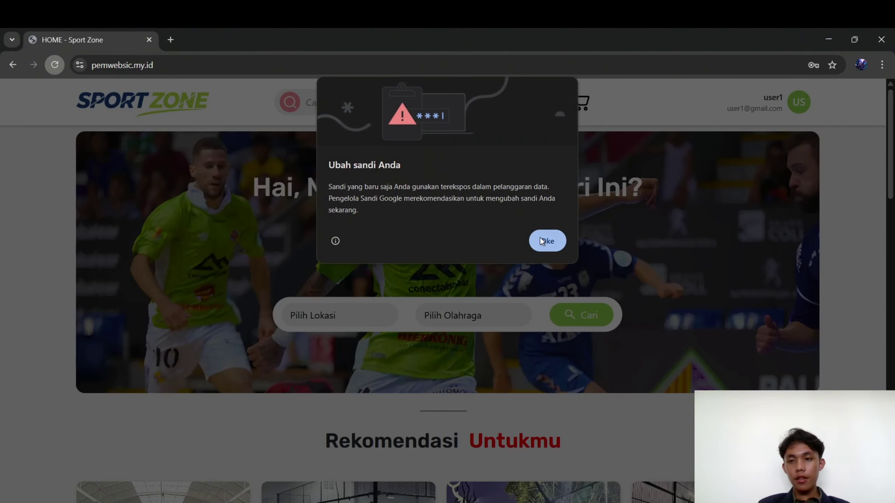
# Dismiss the browser password warning and open the Pakuwon futsal booking's payment page
pyautogui.click(542, 241)
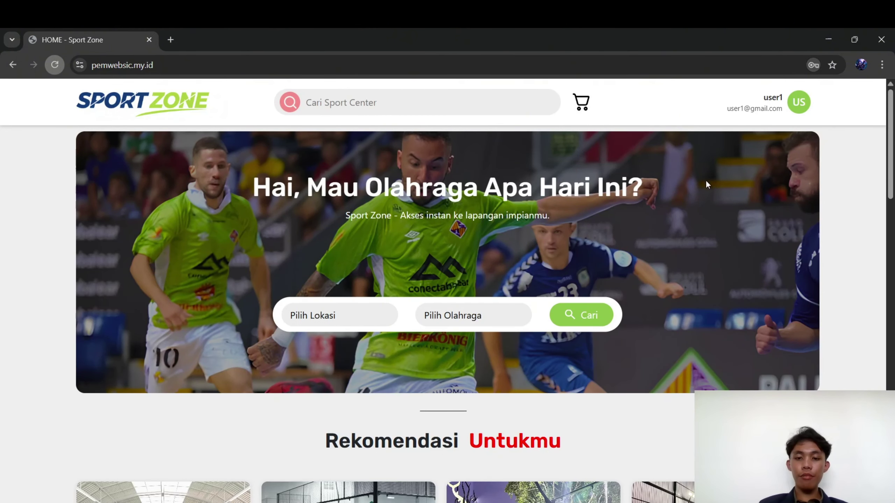
pyautogui.scroll(-10, 682, 201)
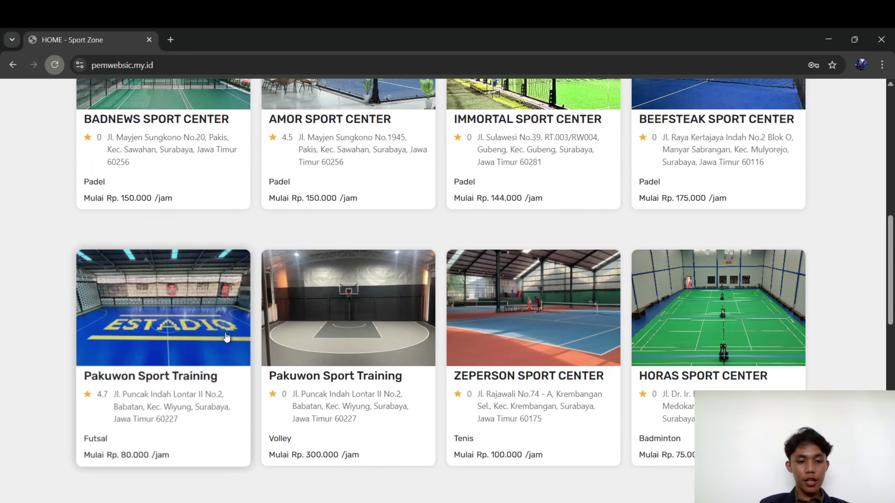
pyautogui.click(159, 366)
pyautogui.scroll(-10, 158, 365)
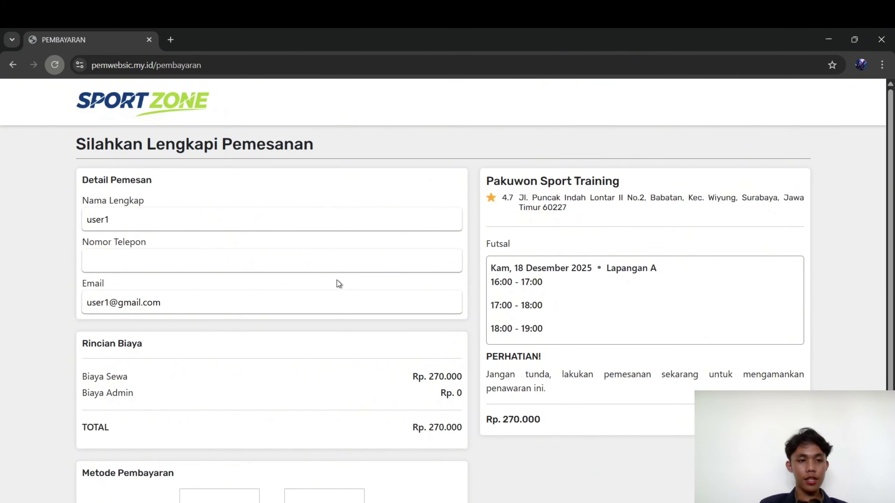
# Fill in the booker's full name and phone number using saved details
pyautogui.click(117, 218)
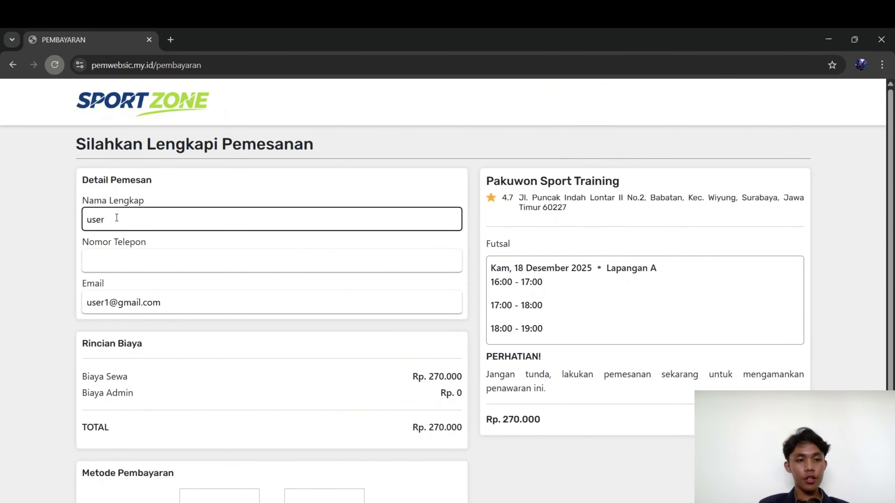
pyautogui.press('BackSpace')
pyautogui.press('BackSpace')
pyautogui.press('BackSpace')
pyautogui.press('BackSpace')
pyautogui.press('BackSpace')
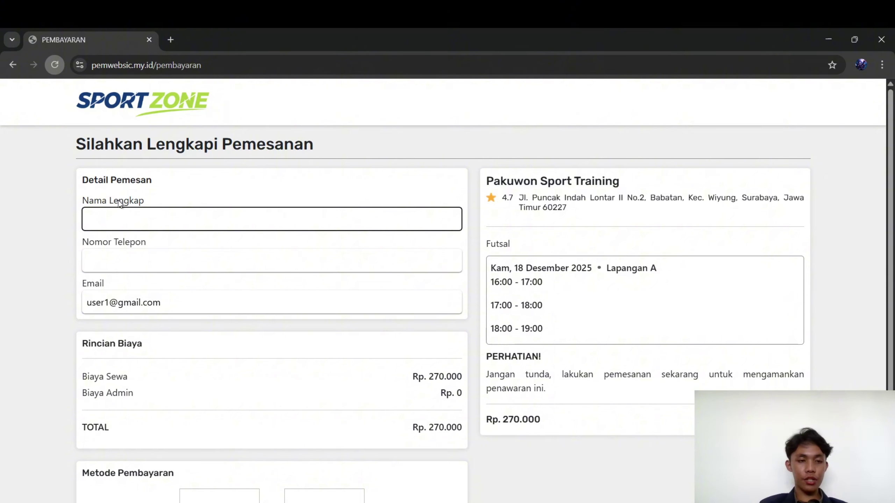
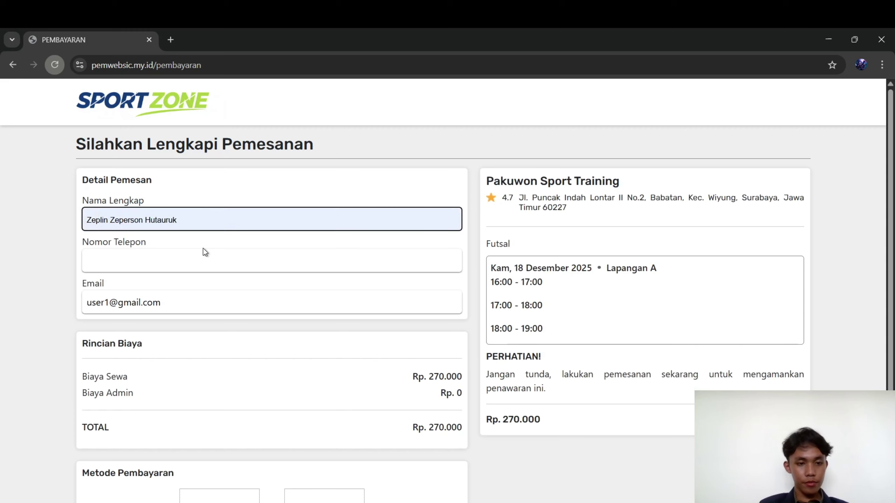
pyautogui.click(202, 252)
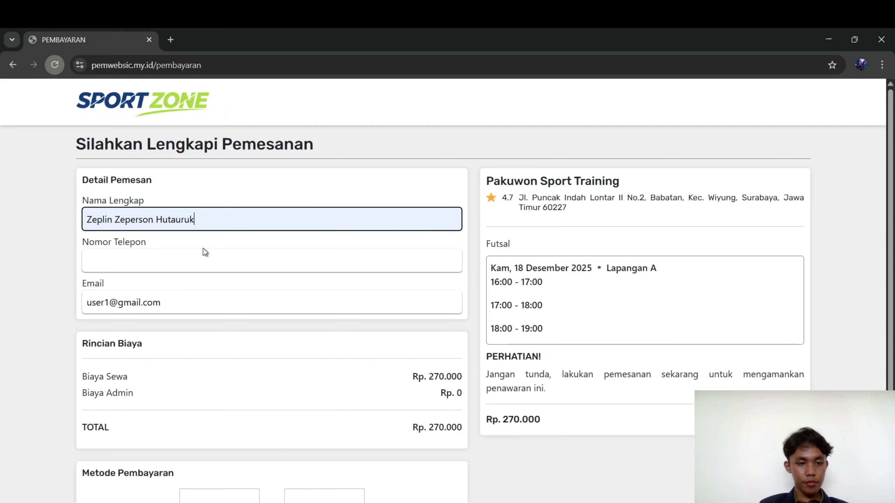
pyautogui.click(190, 258)
pyautogui.click(178, 280)
pyautogui.click(176, 284)
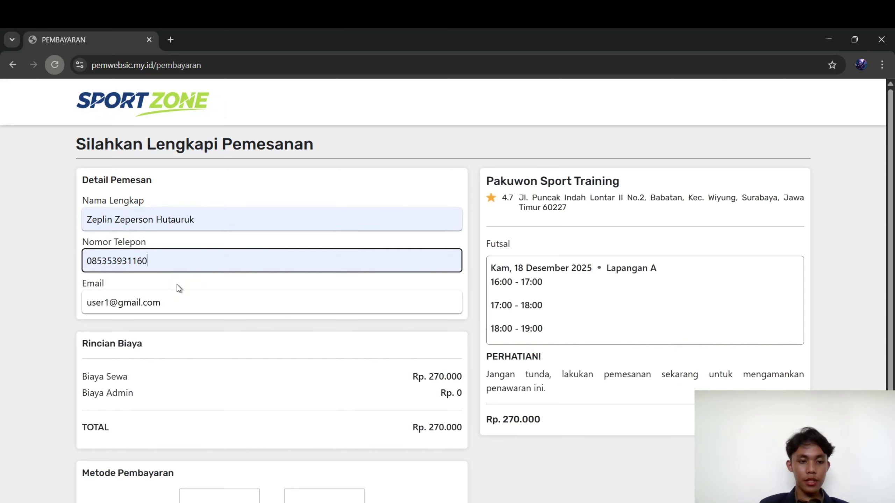
pyautogui.scroll(-3, 177, 285)
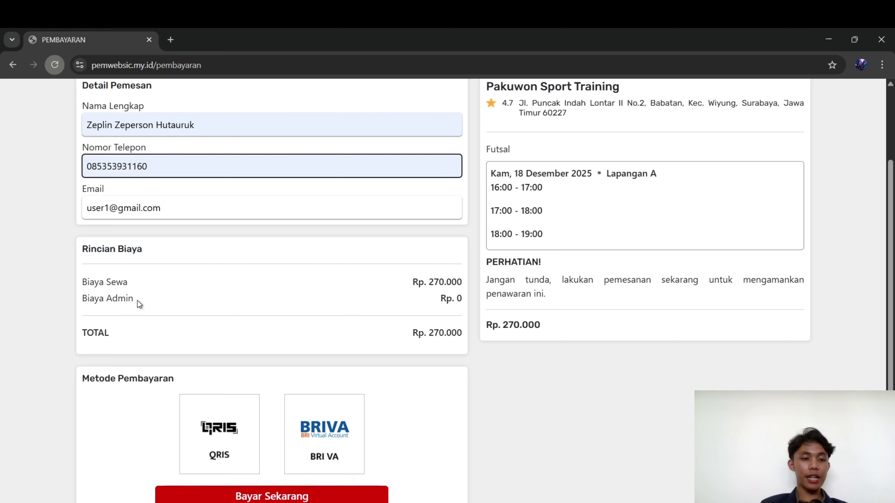
# Compare QRIS and BRI VA payment methods, settling on QRIS for a Rp. 0 admin fee
pyautogui.scroll(-1, 139, 305)
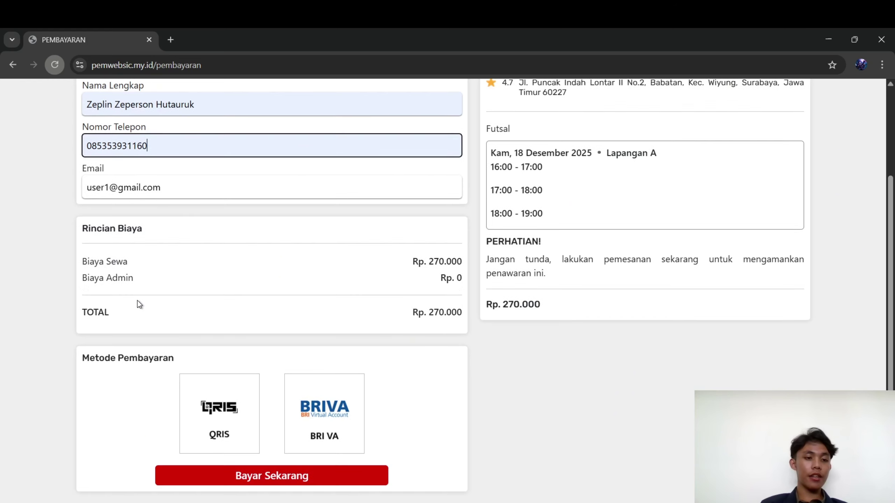
pyautogui.click(235, 416)
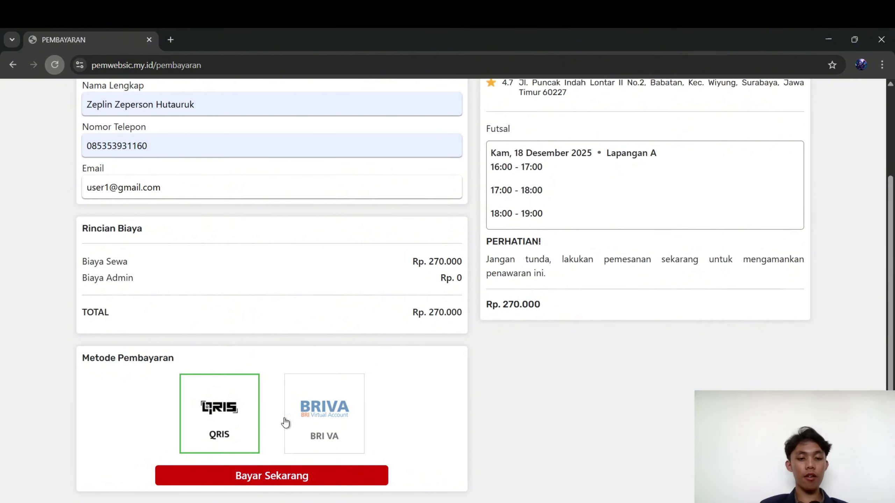
pyautogui.click(335, 426)
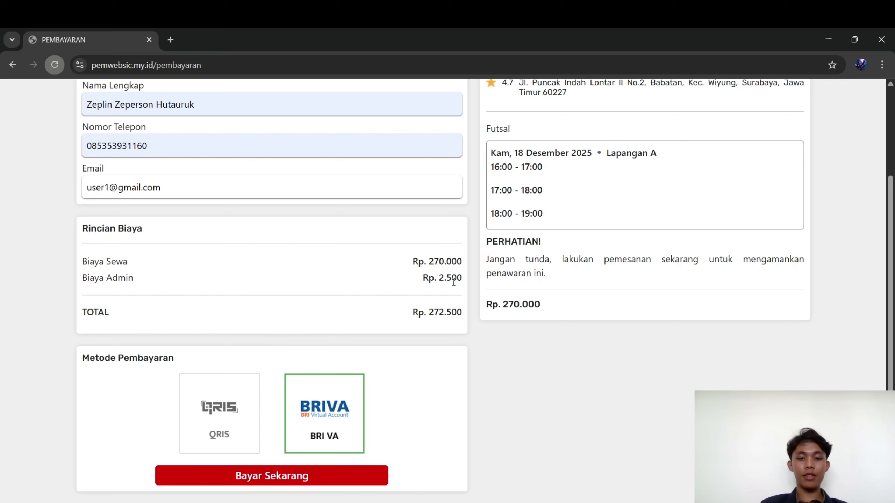
pyautogui.scroll(3, 556, 253)
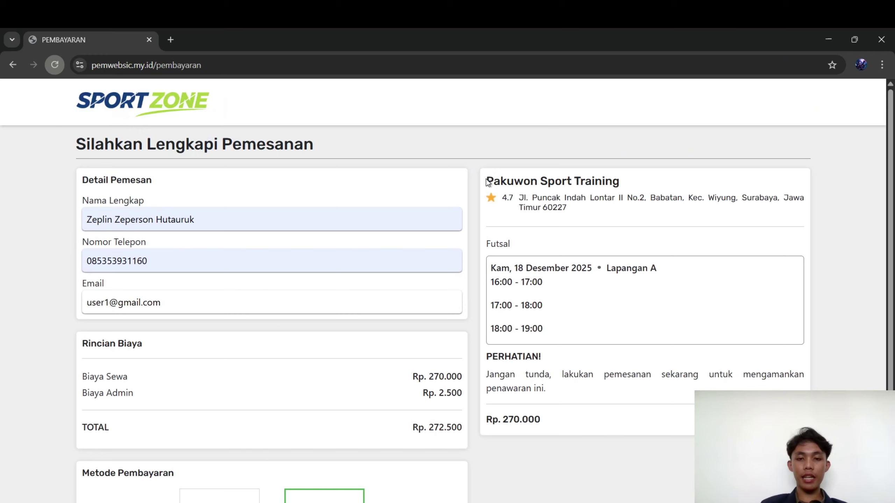
pyautogui.scroll(-3, 541, 296)
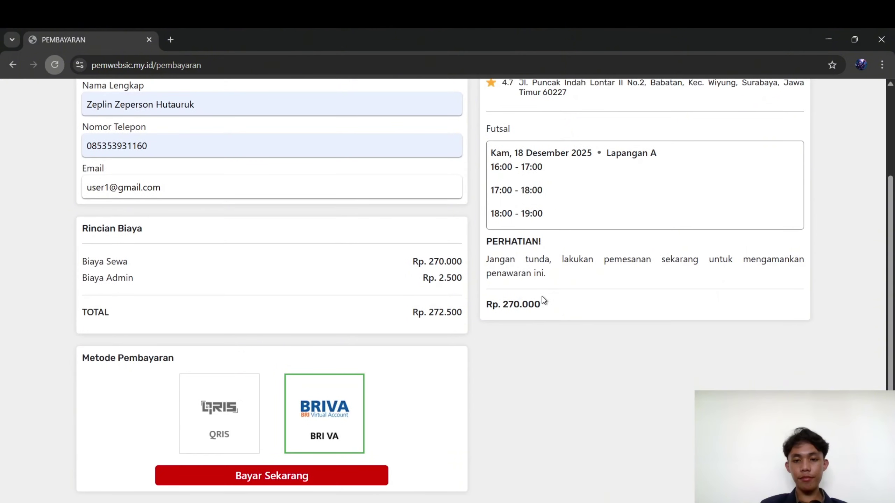
pyautogui.click(235, 415)
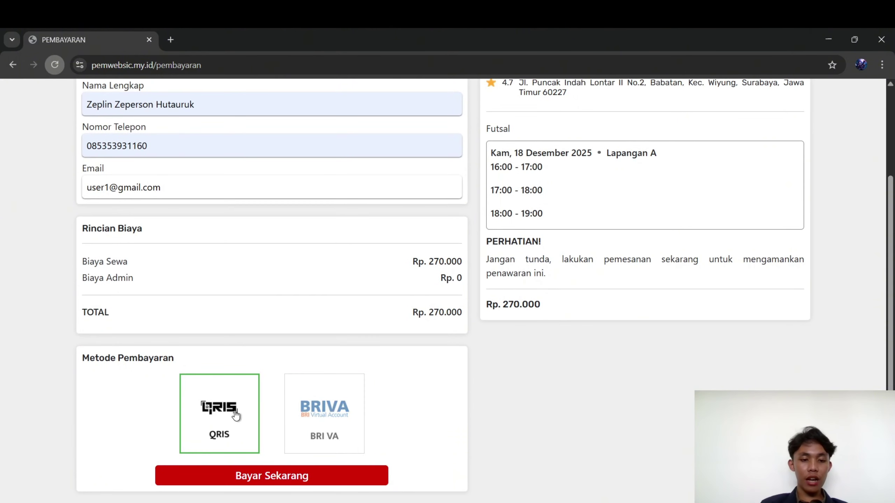
# Pay now, confirming the payment and acknowledging the 3-bookings-confirmed message
pyautogui.click(285, 475)
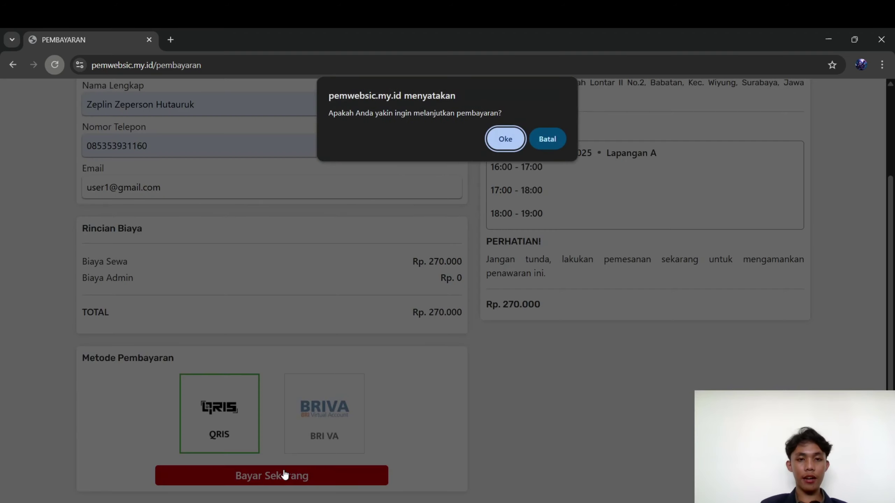
pyautogui.click(500, 140)
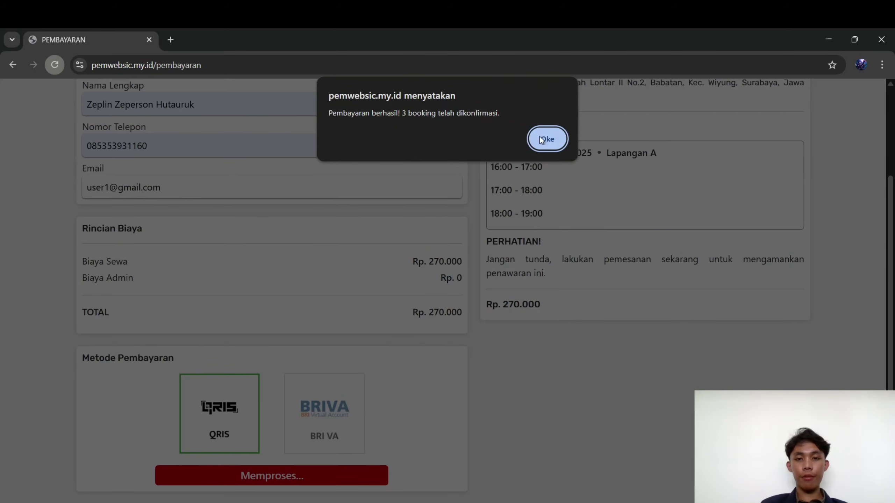
pyautogui.click(542, 140)
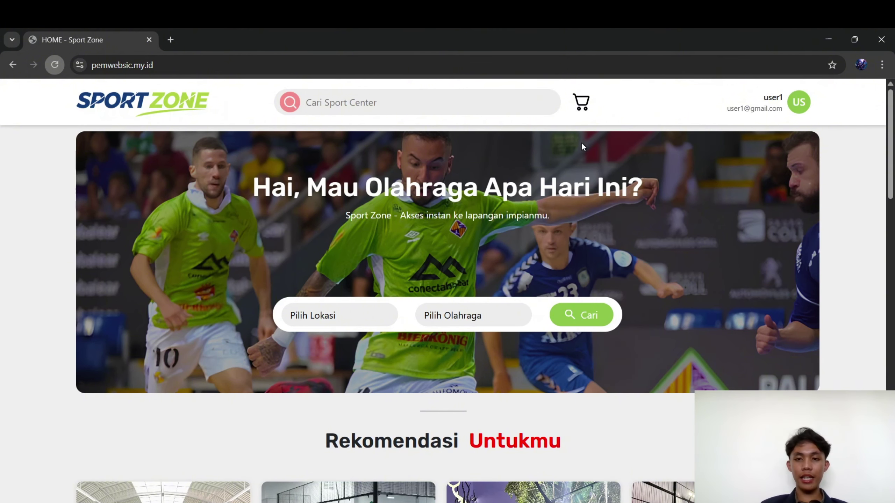
pyautogui.click(584, 113)
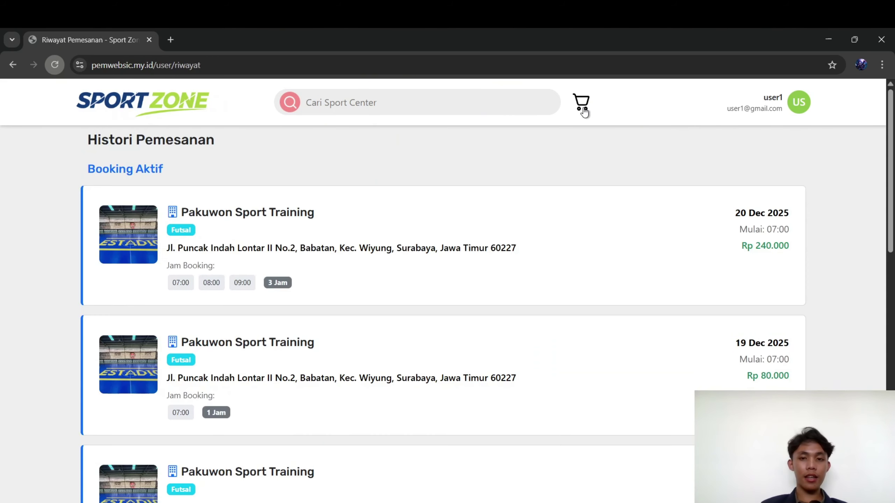
pyautogui.scroll(-1, 239, 156)
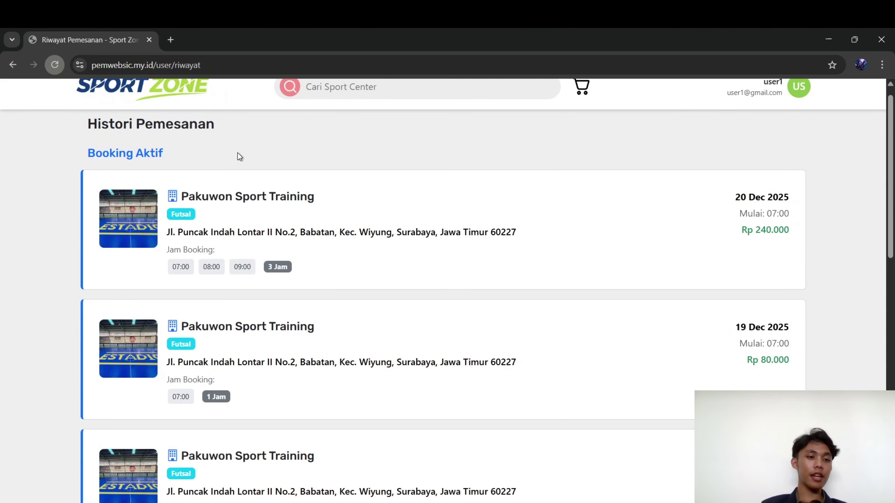
pyautogui.scroll(-2, 238, 153)
pyautogui.scroll(3, 238, 156)
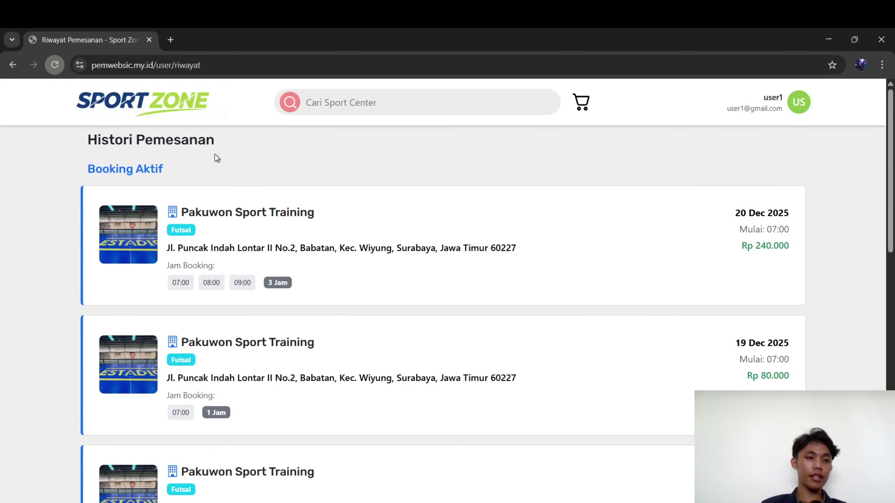
pyautogui.scroll(-10, 93, 180)
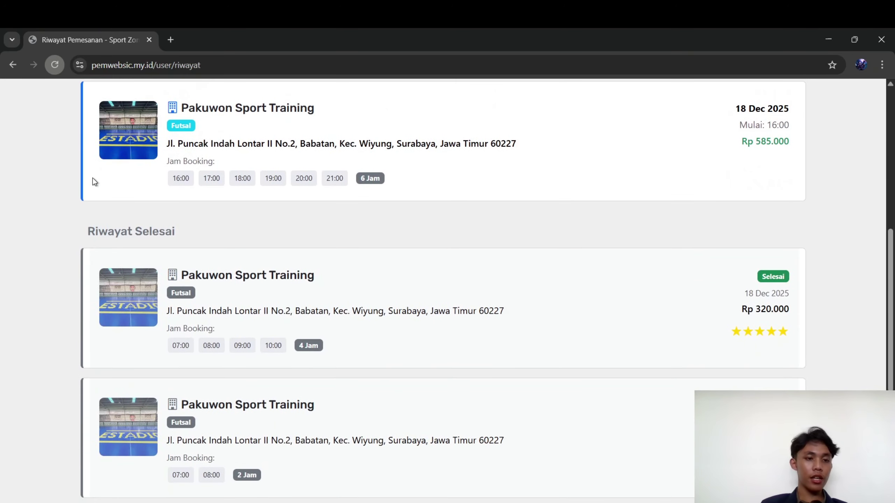
pyautogui.scroll(10, 163, 153)
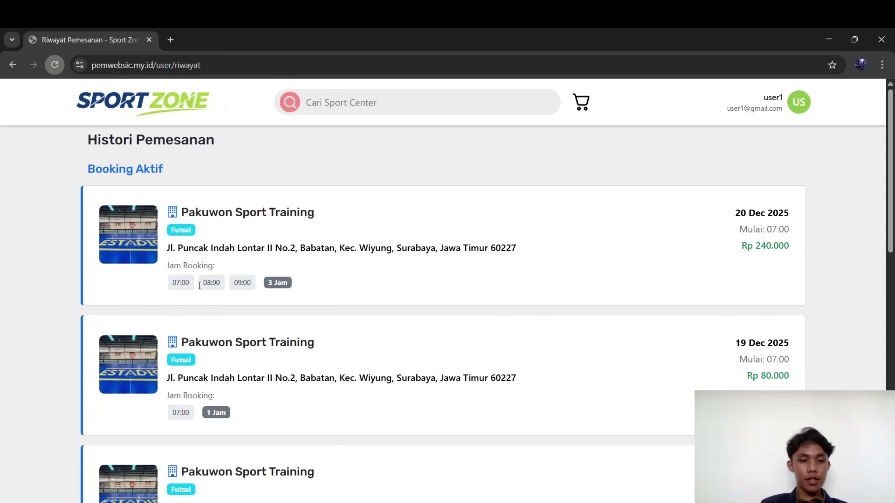
pyautogui.scroll(-5, 489, 253)
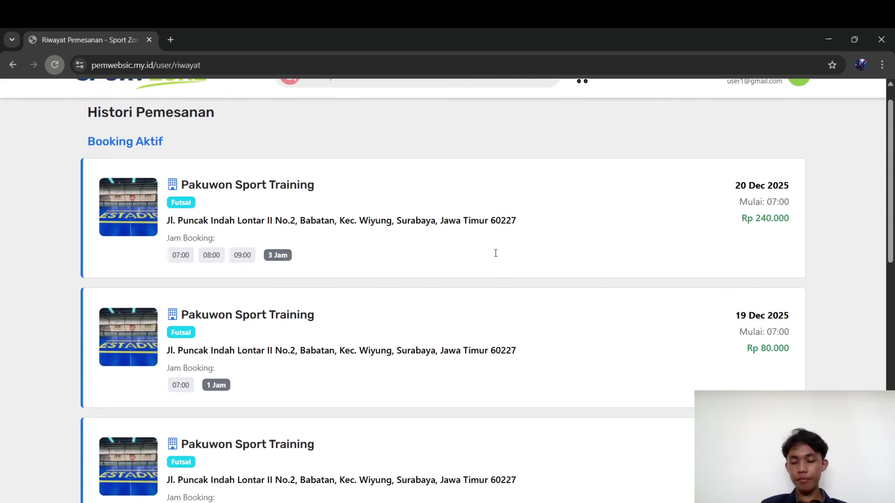
pyautogui.scroll(-12, 495, 253)
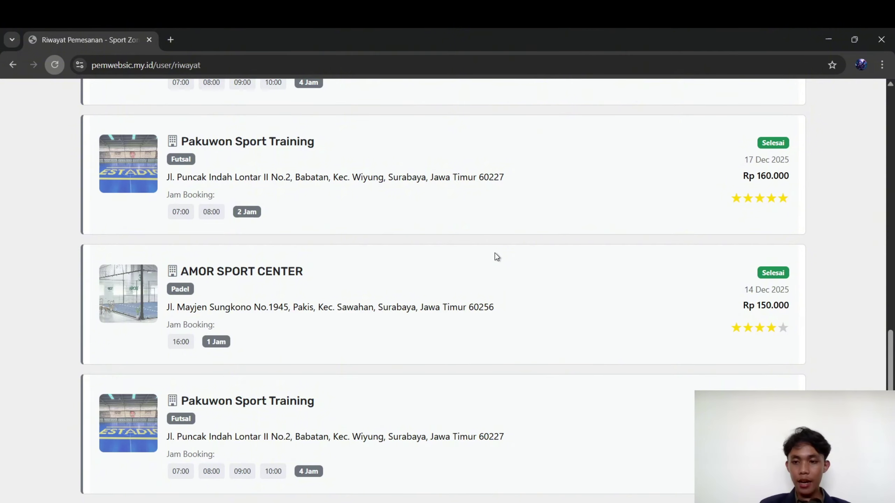
pyautogui.scroll(15, 495, 253)
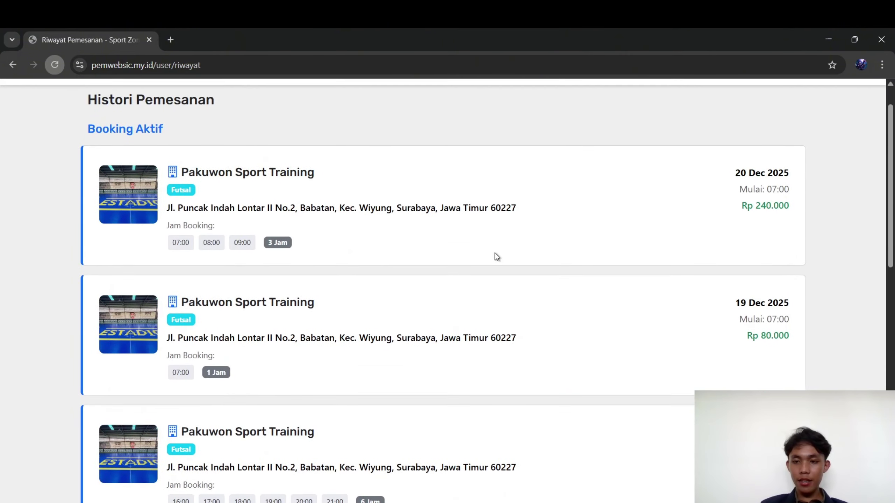
pyautogui.scroll(-12, 494, 253)
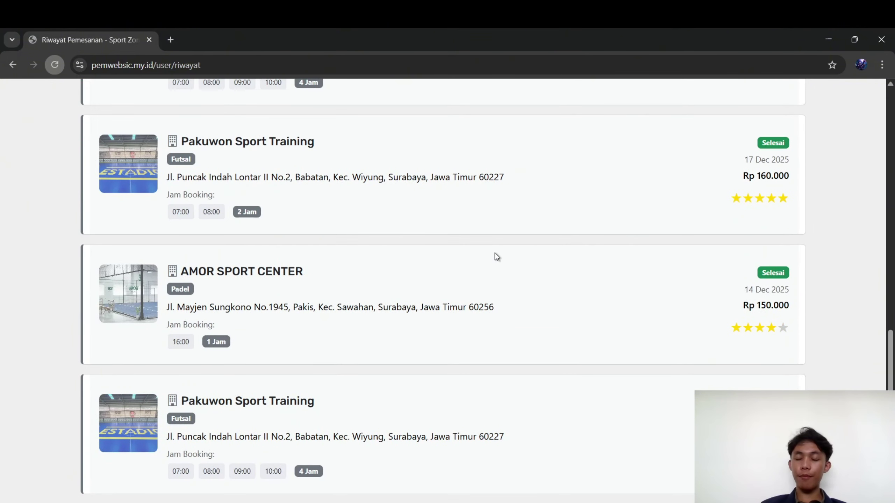
pyautogui.scroll(6, 495, 253)
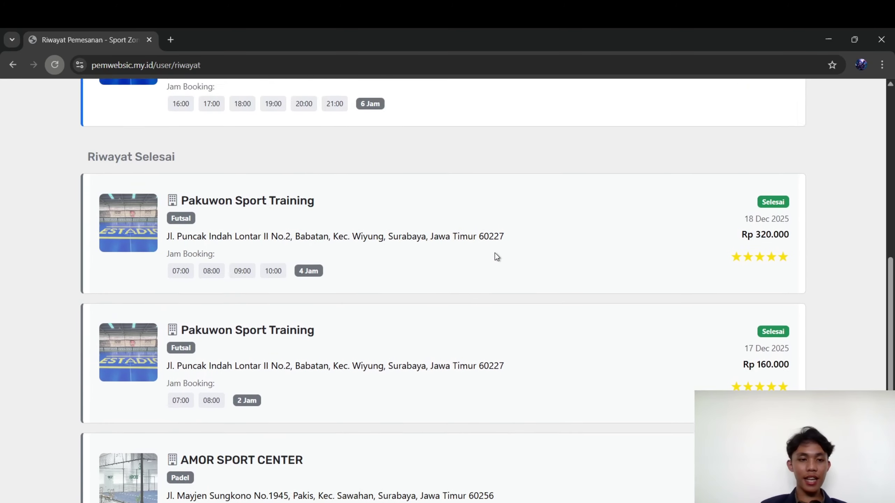
pyautogui.scroll(-2, 495, 253)
pyautogui.scroll(-3, 494, 253)
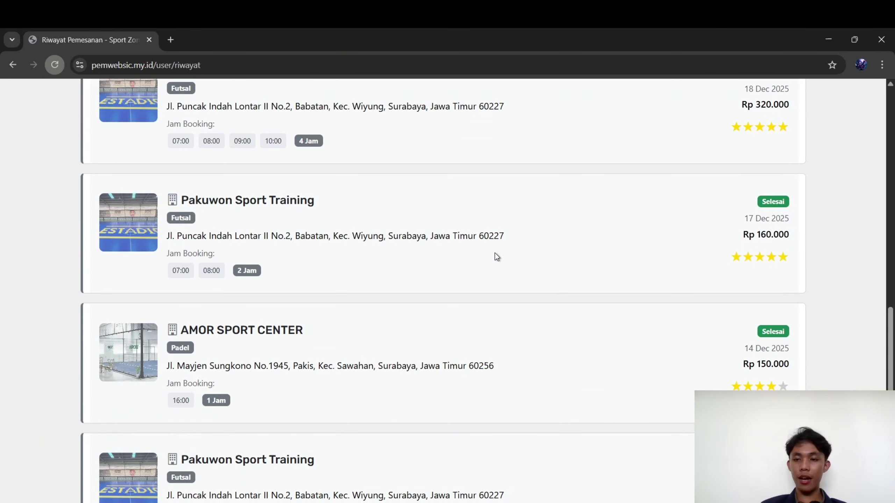
pyautogui.scroll(2, 495, 253)
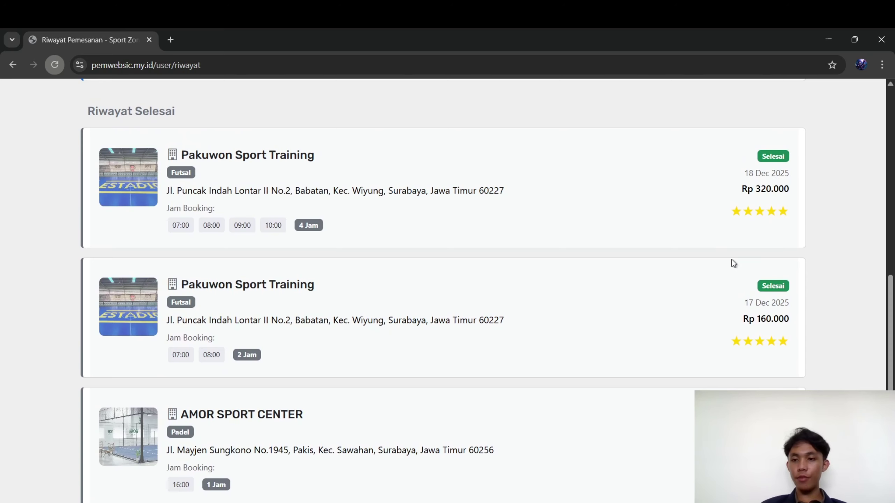
pyautogui.scroll(-4, 732, 263)
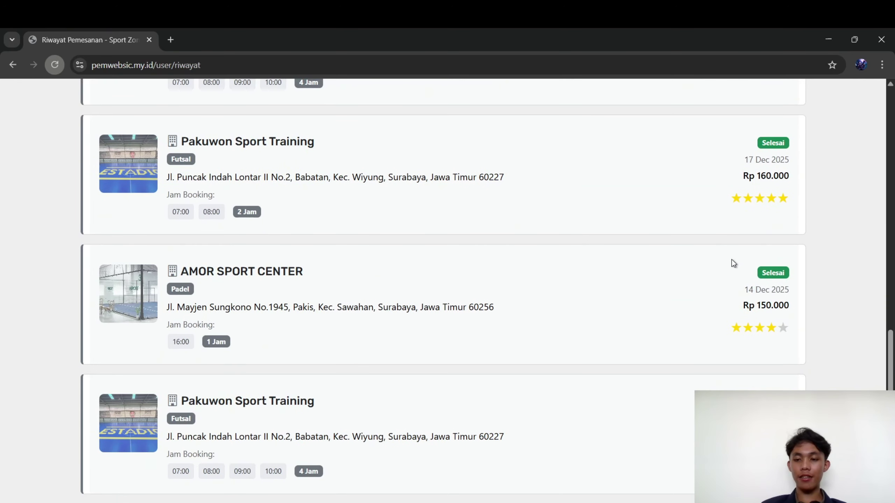
# Go back from the booking history to the home page and scroll through the venue recommendations
pyautogui.click(18, 65)
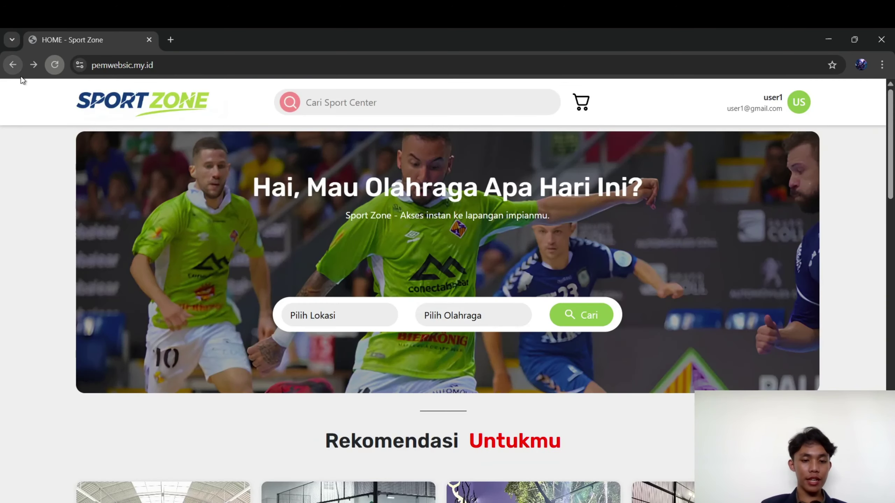
pyautogui.scroll(-10, 152, 209)
pyautogui.scroll(-5, 153, 210)
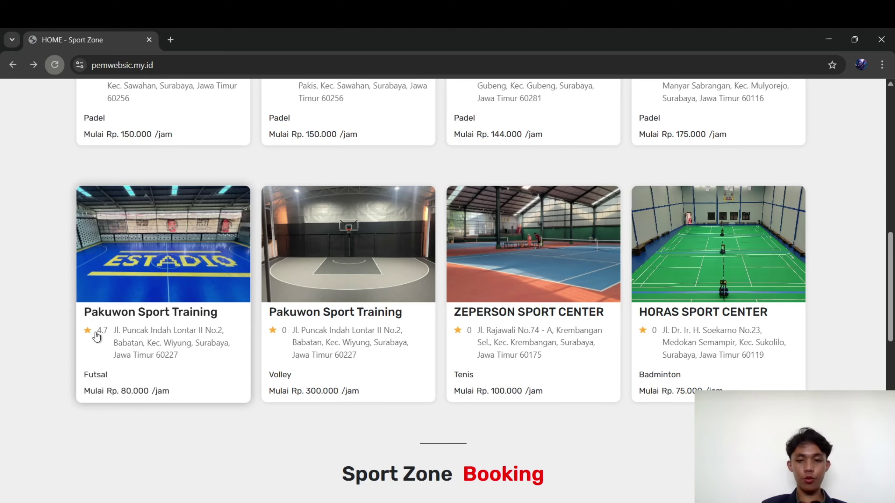
pyautogui.scroll(15, 95, 336)
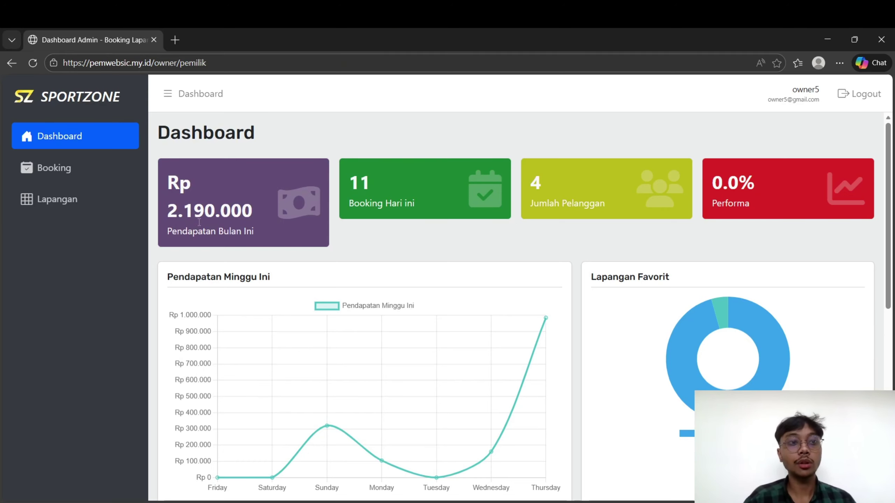
# Review the owner dashboard's revenue and Booking Hari Ini table, then go to the full Booking list
pyautogui.scroll(-5, 294, 281)
pyautogui.scroll(4, 294, 281)
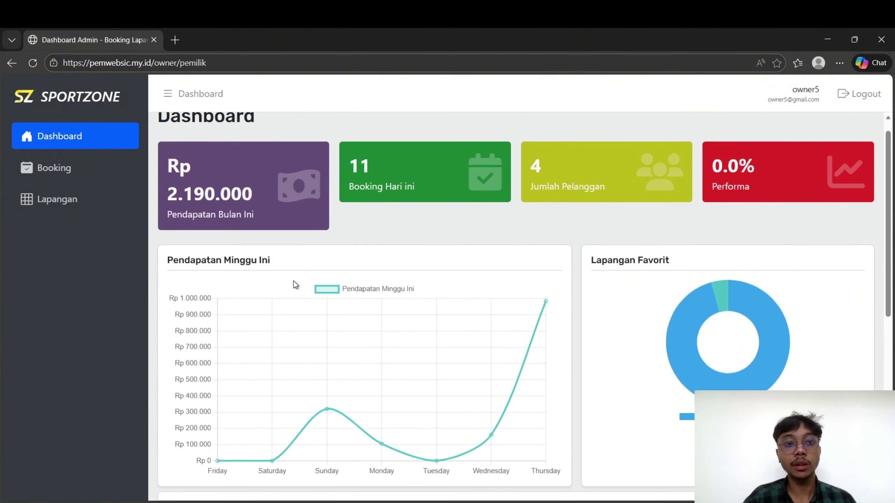
pyautogui.scroll(1, 293, 281)
pyautogui.scroll(-4, 294, 281)
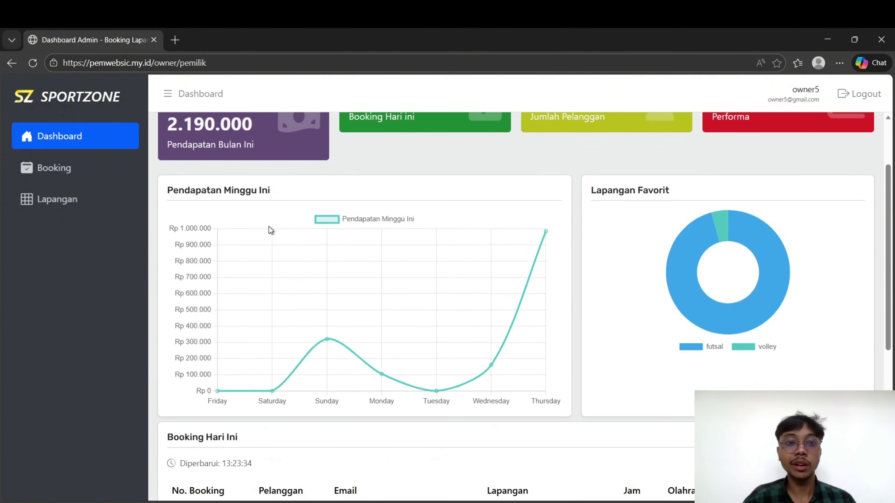
pyautogui.scroll(-2, 496, 294)
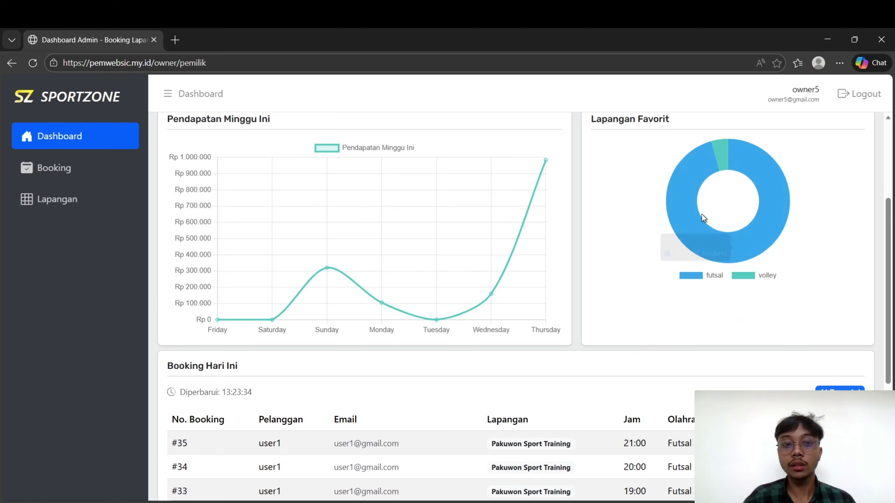
pyautogui.scroll(-5, 702, 212)
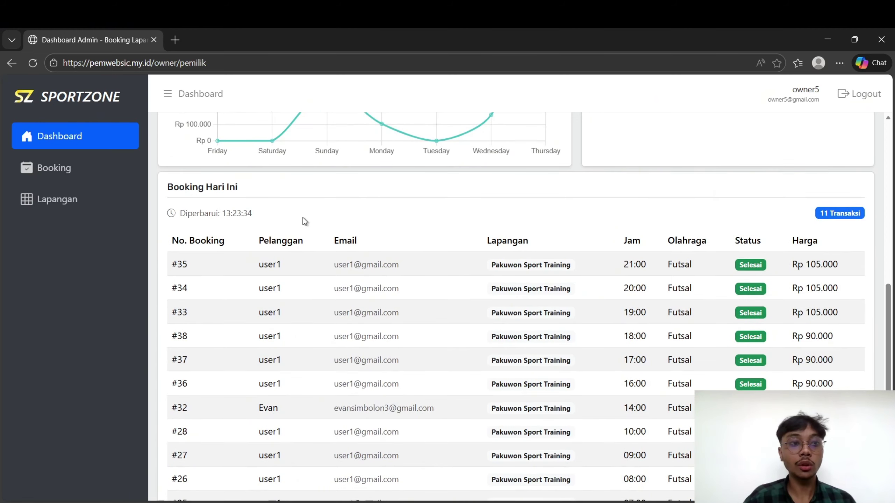
pyautogui.scroll(10, 524, 276)
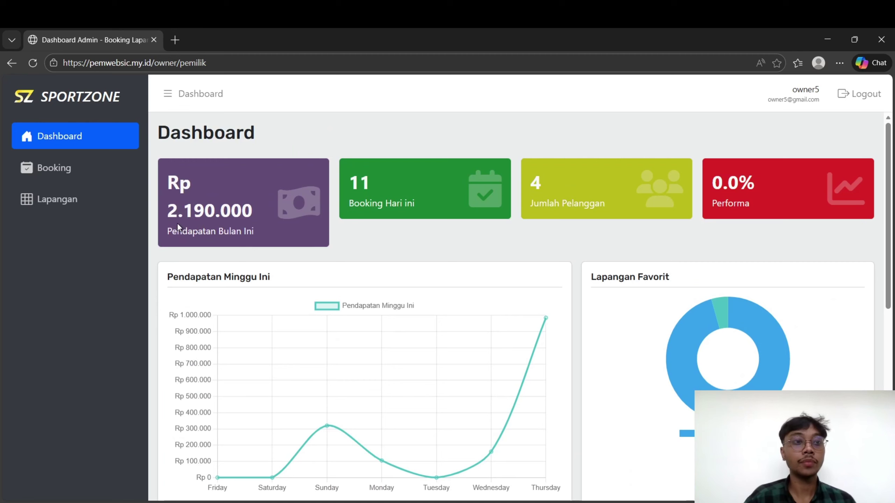
pyautogui.click(76, 175)
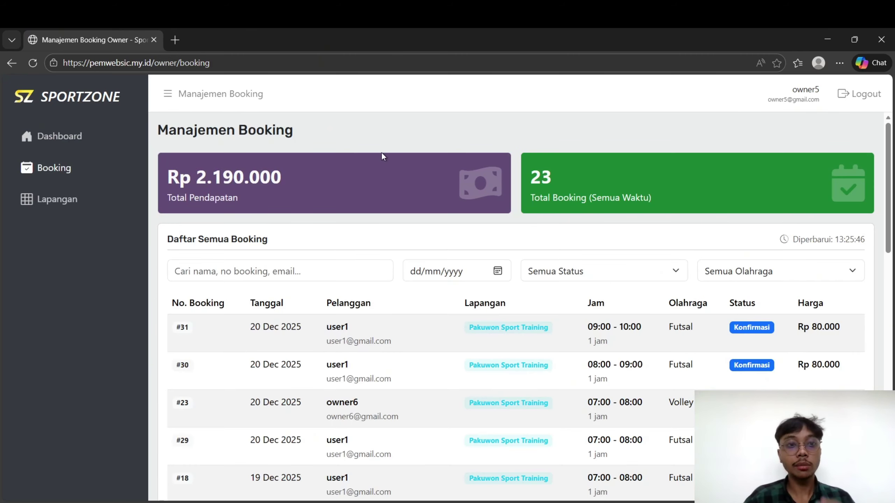
# Filter bookings by sport to Futsal, then to Volley, then go to the Lapangan page
pyautogui.scroll(-3, 378, 331)
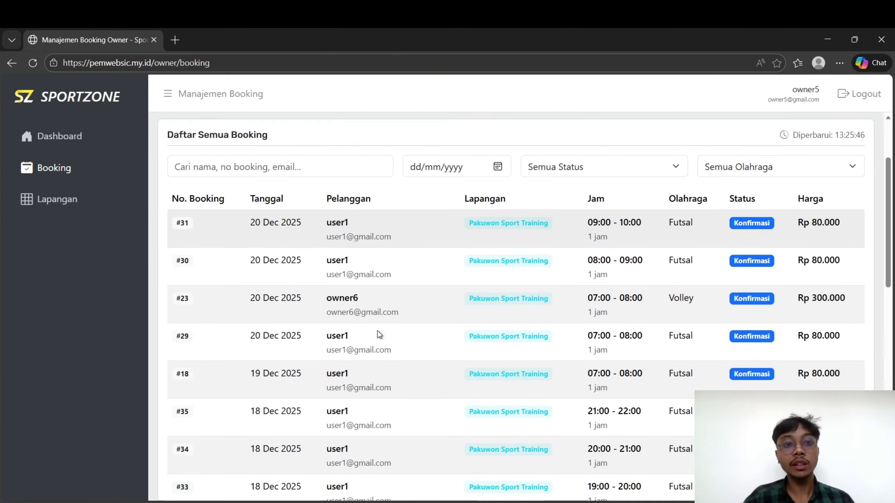
pyautogui.scroll(4, 393, 288)
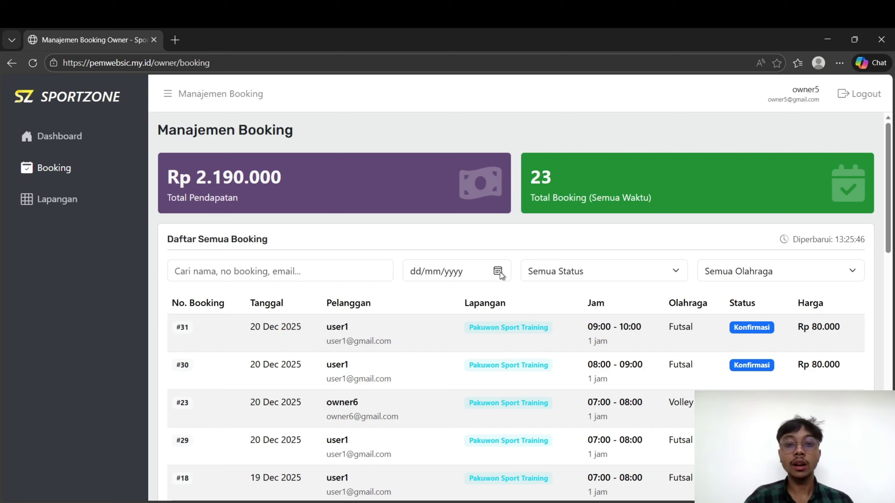
pyautogui.click(671, 277)
pyautogui.click(771, 276)
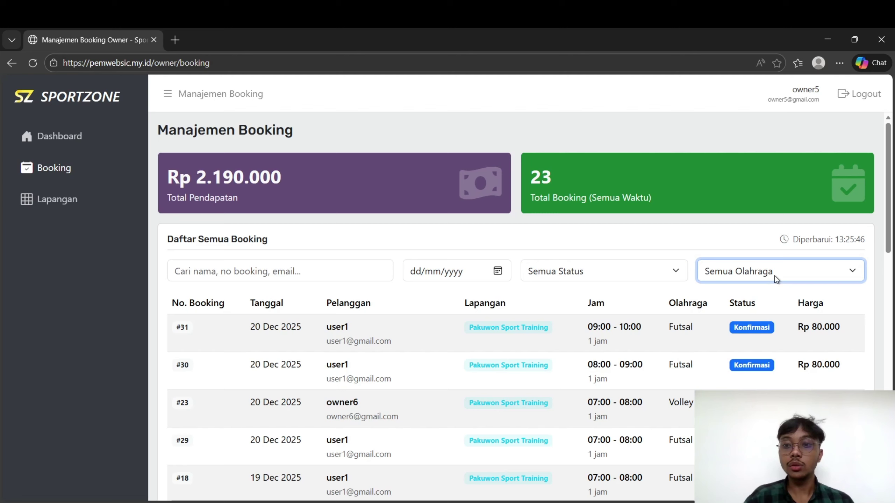
pyautogui.click(742, 310)
pyautogui.click(750, 270)
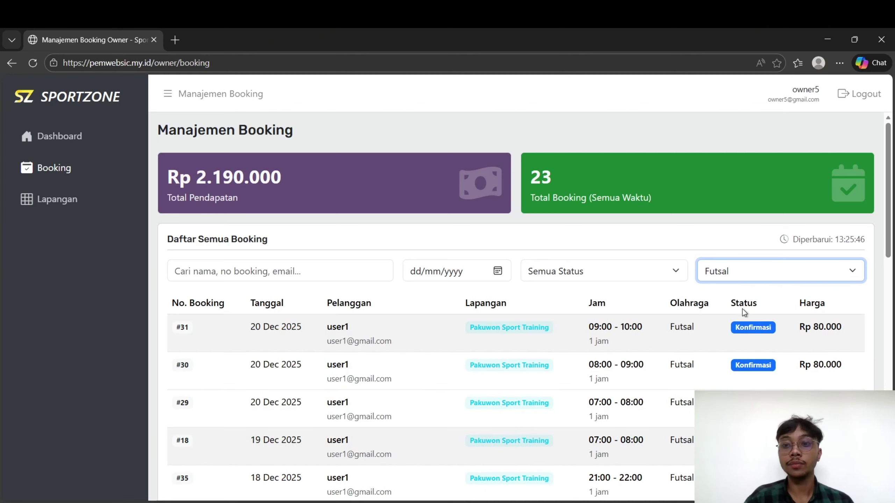
pyautogui.click(736, 333)
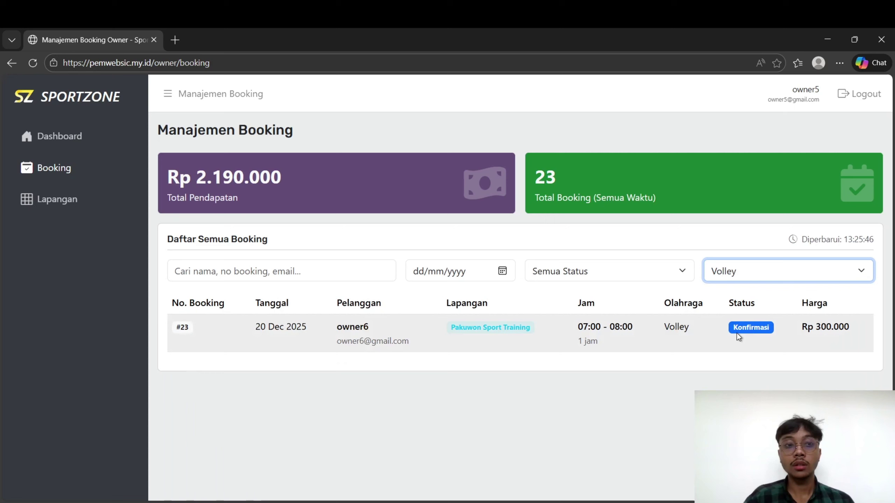
pyautogui.click(54, 214)
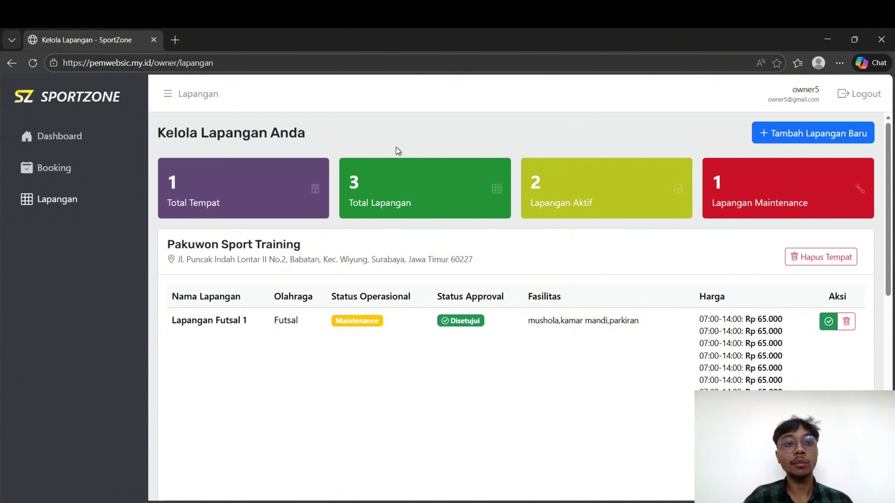
pyautogui.scroll(-3, 396, 147)
pyautogui.scroll(3, 396, 147)
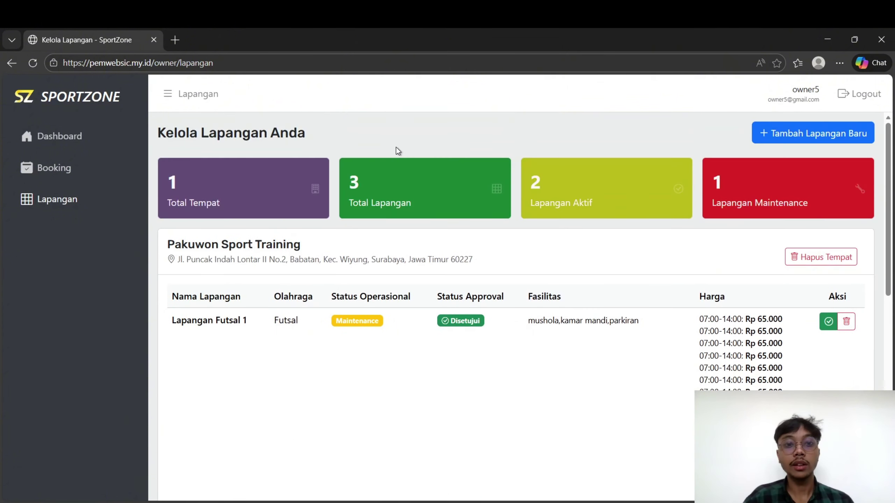
pyautogui.scroll(-3, 359, 321)
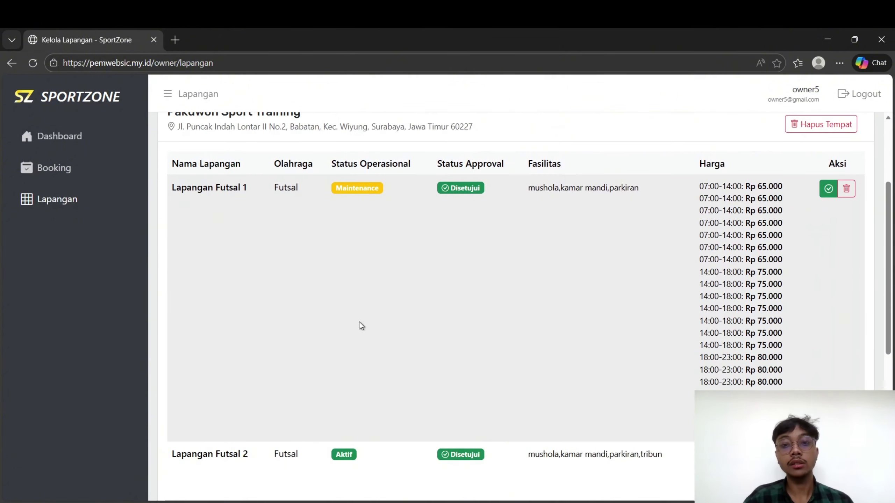
pyautogui.scroll(2, 359, 322)
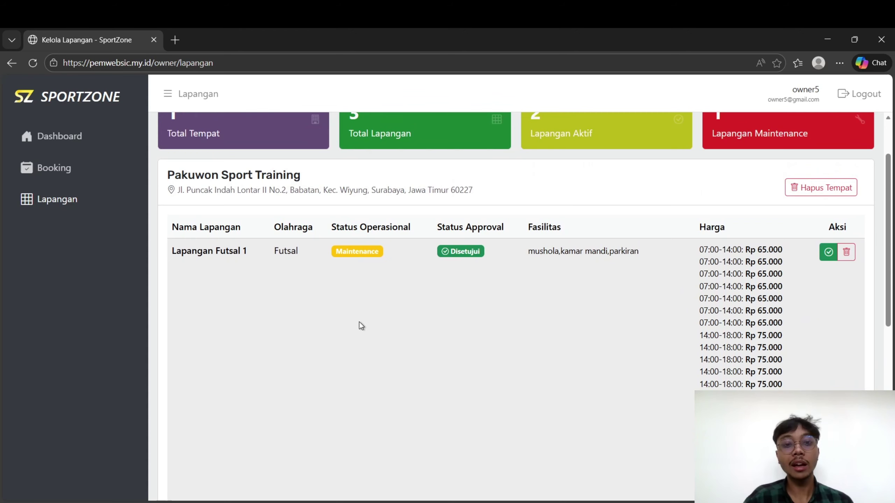
pyautogui.scroll(-8, 360, 321)
pyautogui.scroll(10, 359, 322)
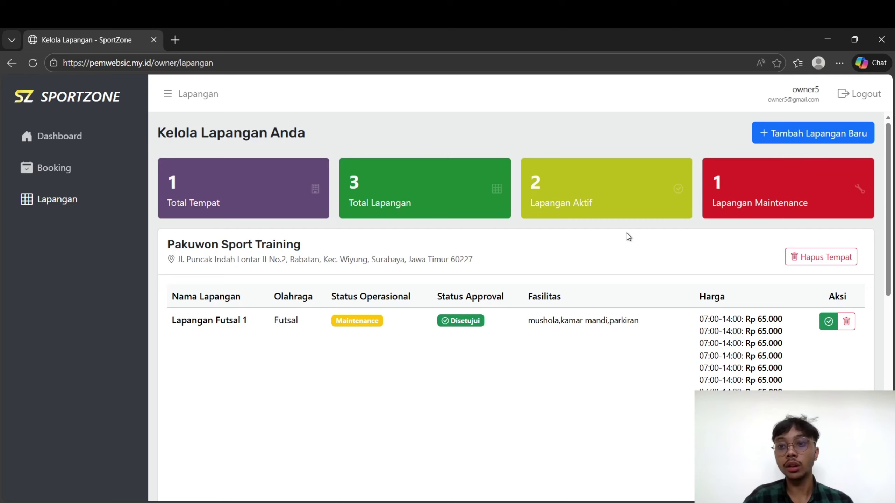
pyautogui.scroll(-3, 626, 236)
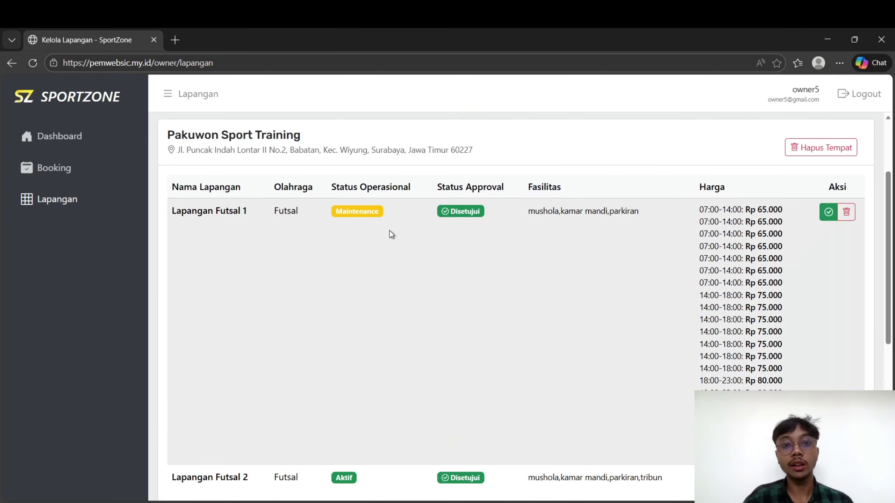
pyautogui.scroll(-2, 303, 235)
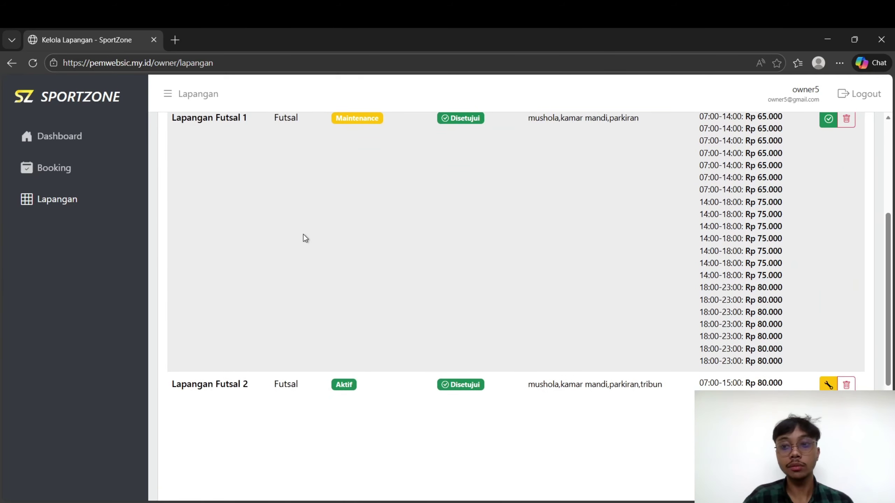
pyautogui.scroll(6, 303, 235)
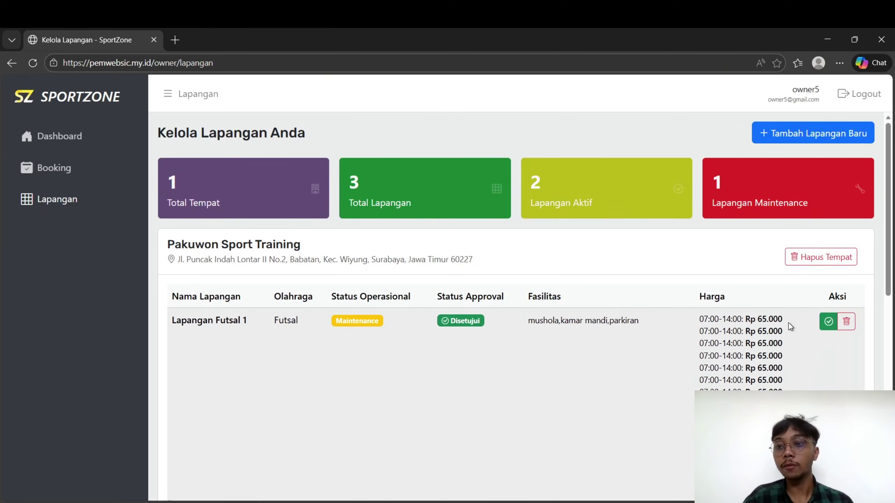
pyautogui.scroll(-5, 789, 324)
pyautogui.scroll(-3, 627, 334)
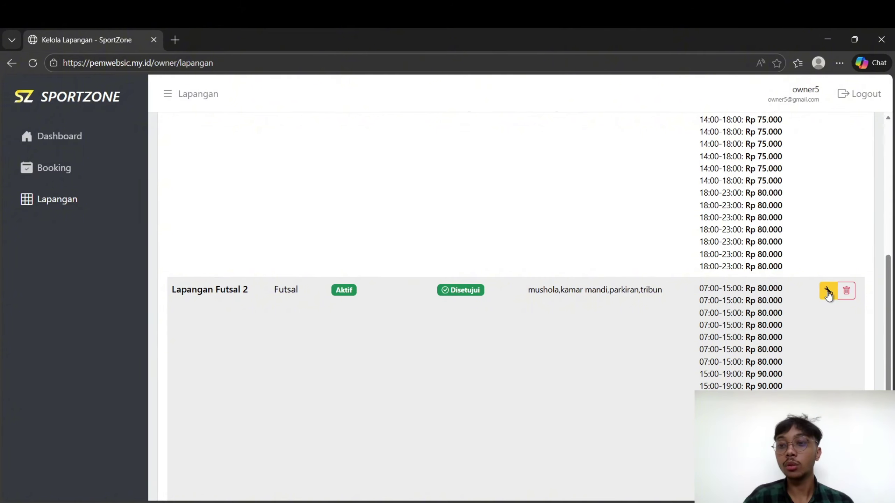
# Switch Lapangan Futsal 2 to maintenance, confirming the prompt and dismissing the success alert
pyautogui.click(827, 292)
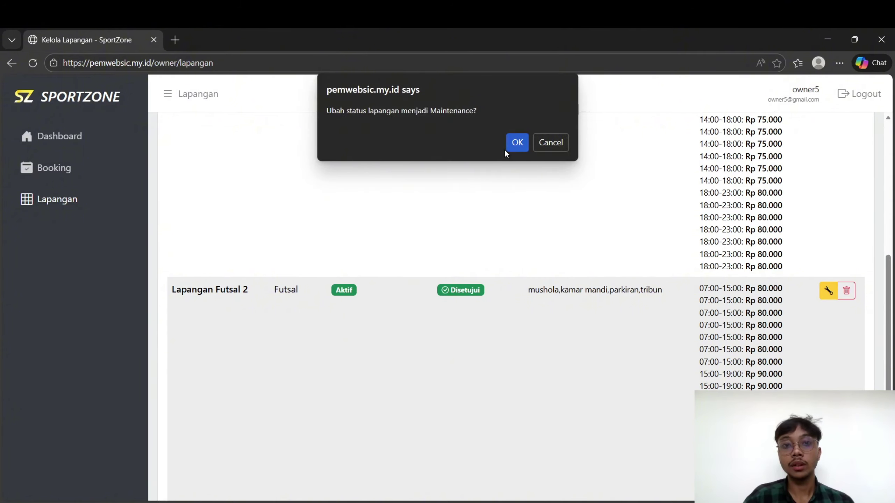
pyautogui.click(515, 143)
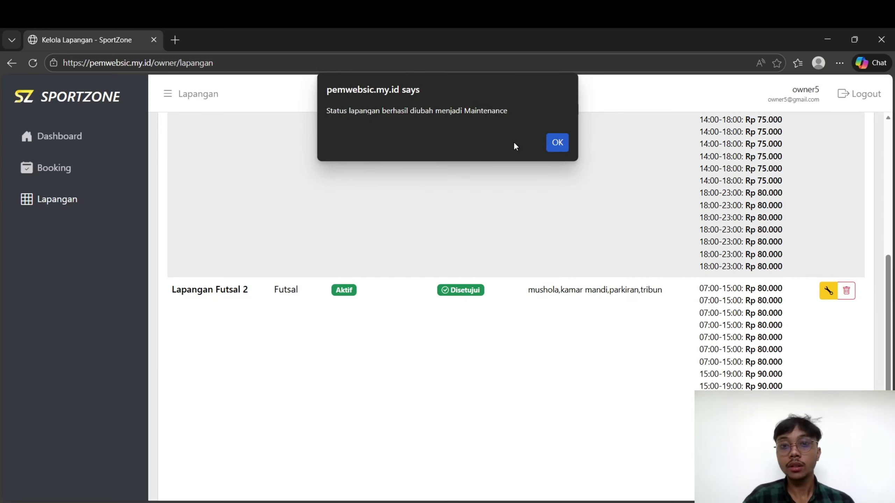
pyautogui.click(556, 143)
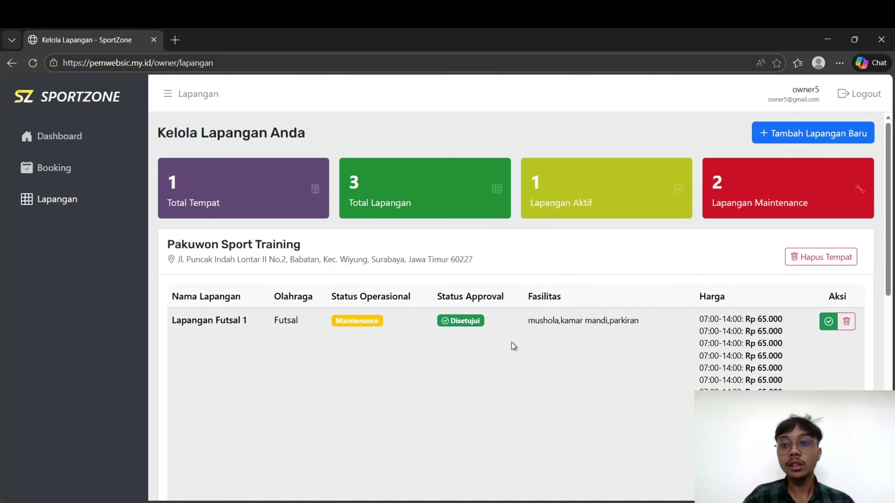
pyautogui.scroll(-3, 512, 343)
pyautogui.scroll(8, 511, 343)
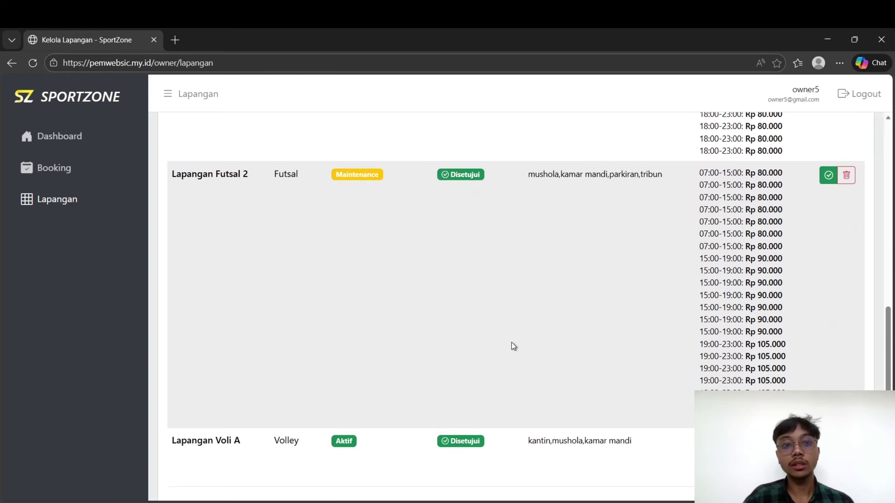
pyautogui.scroll(-5, 512, 342)
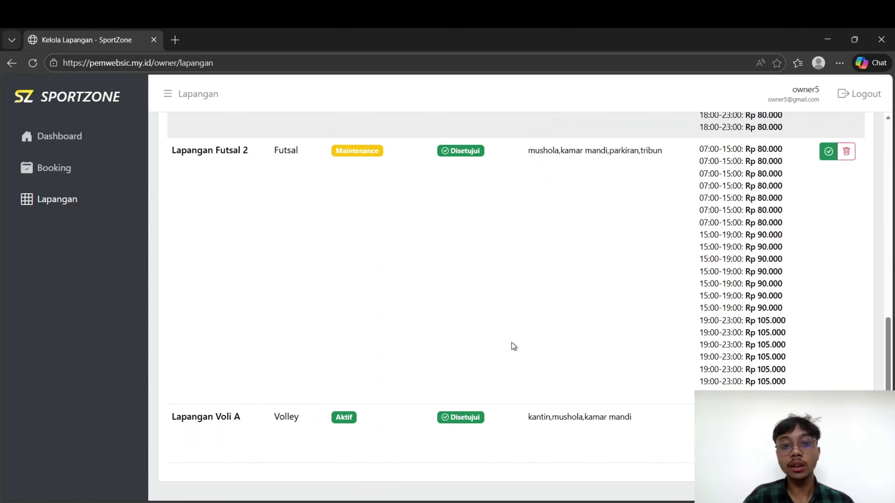
pyautogui.scroll(8, 509, 258)
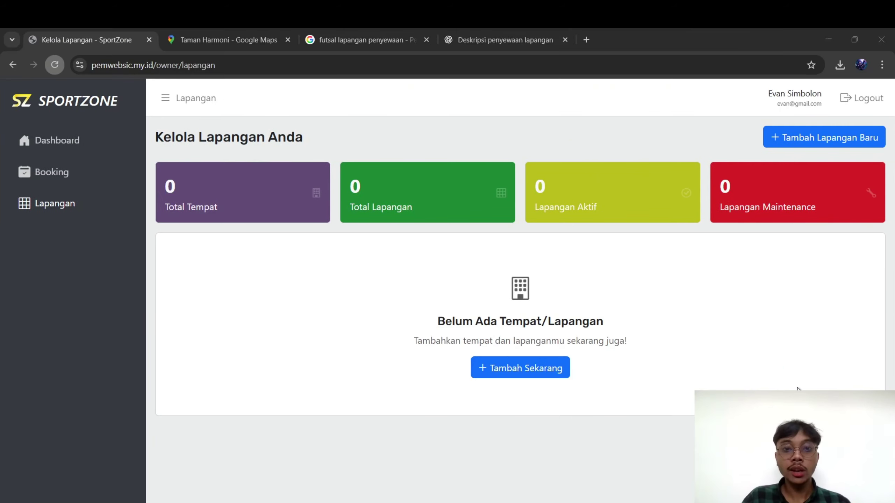
# Use Tambah Sekarang to bring up the Tambah Lapangan Baru form
pyautogui.click(797, 388)
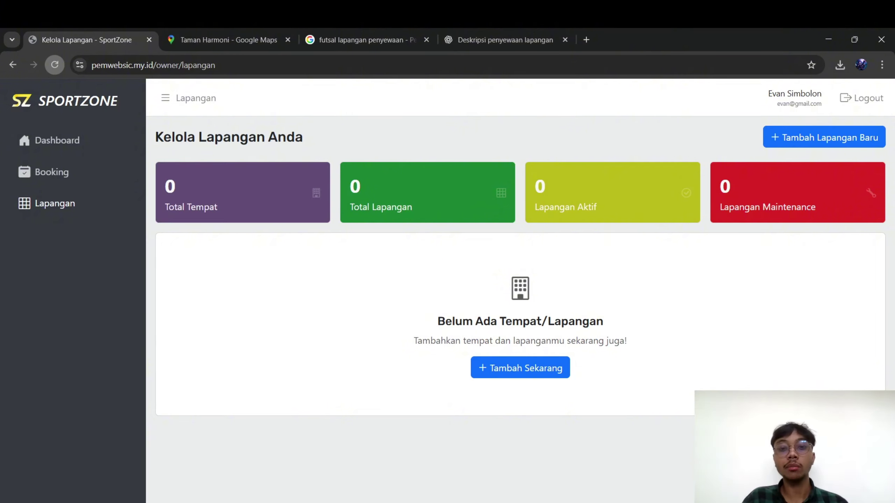
pyautogui.click(492, 373)
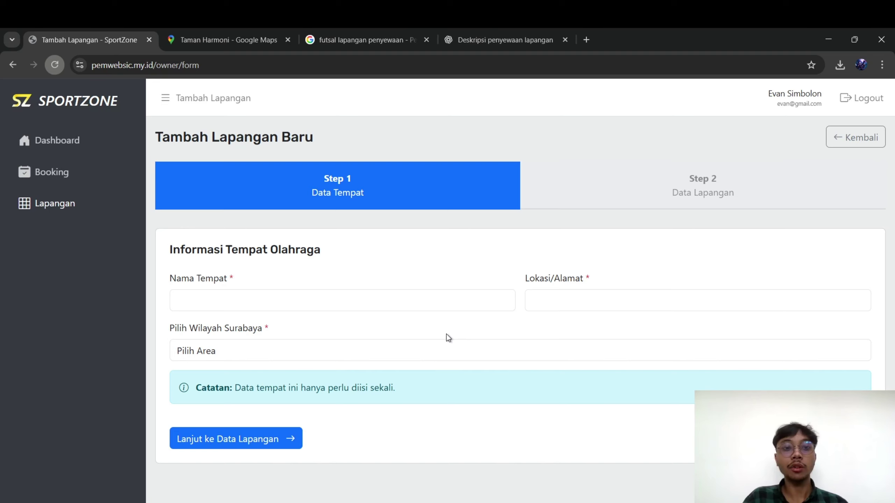
# Paste in the venue name and street address and choose Surabaya Timur as the area
pyautogui.click(337, 308)
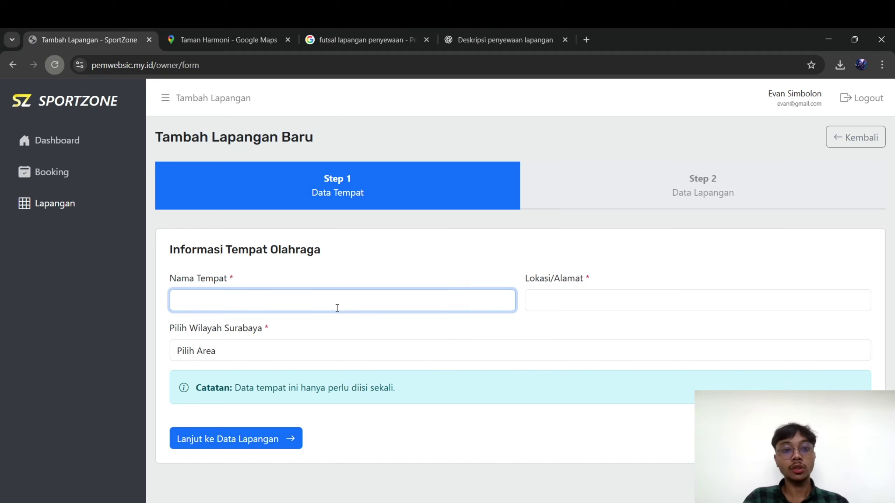
pyautogui.write('SIMBOLON SPORT CENTER')
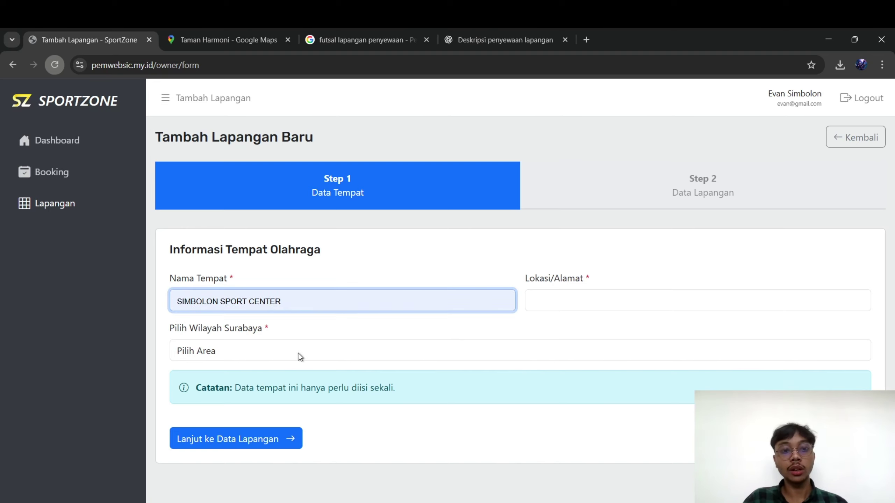
pyautogui.click(618, 305)
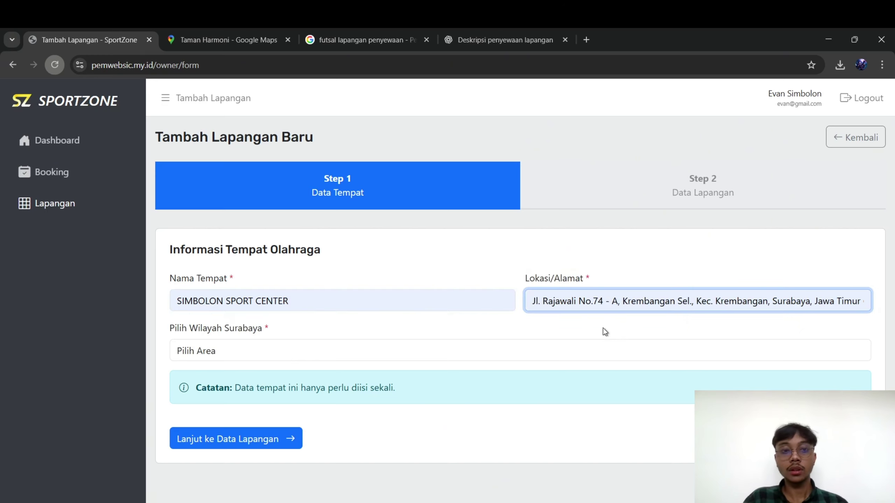
pyautogui.click(267, 352)
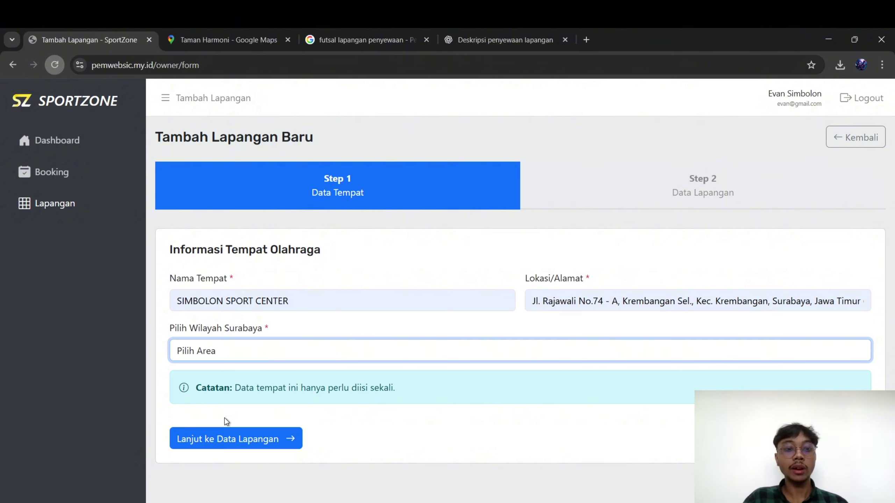
pyautogui.click(216, 458)
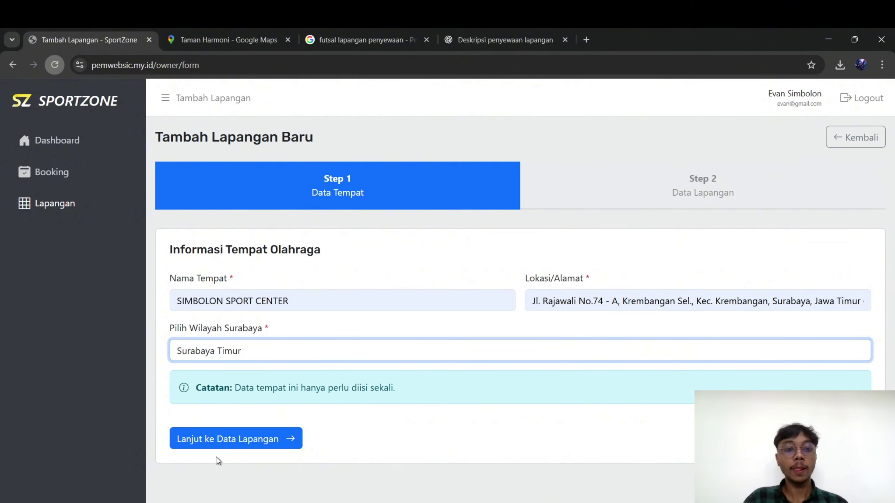
# Name the court LAPANGAN FUTSAL A and set its sport to Futsal
pyautogui.click(292, 438)
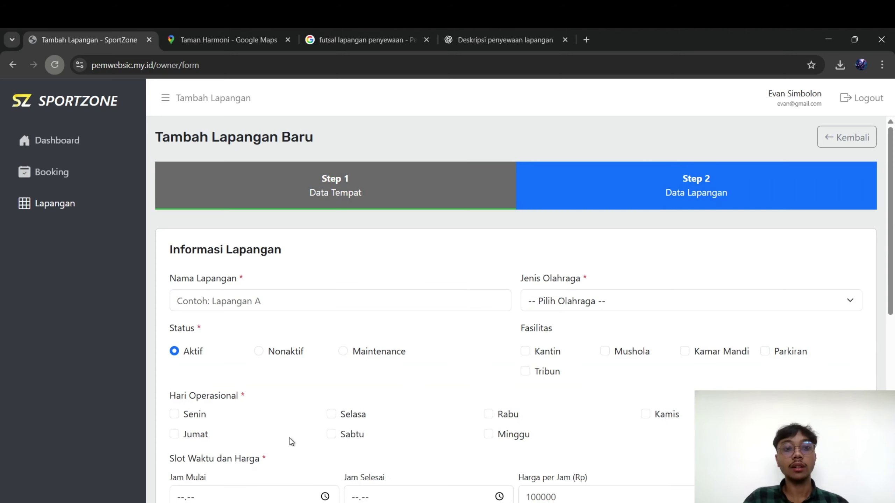
pyautogui.scroll(-1, 398, 324)
pyautogui.click(265, 246)
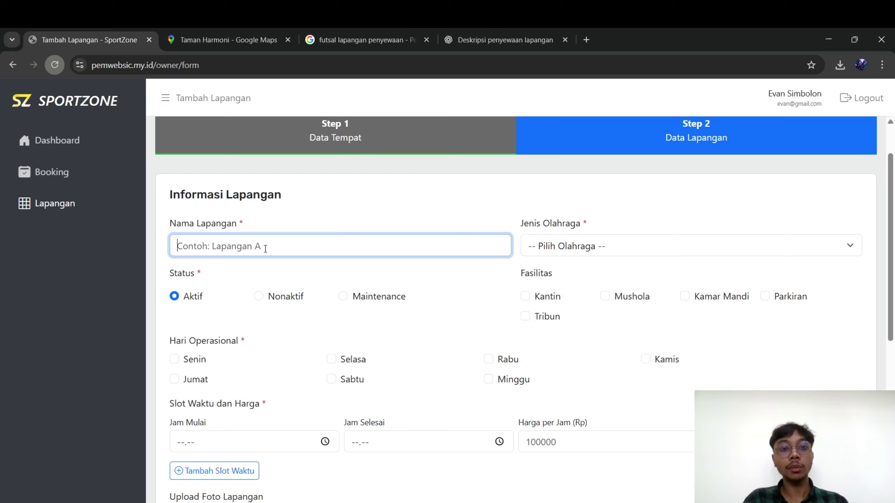
pyautogui.write('LAPANGAN FUT')
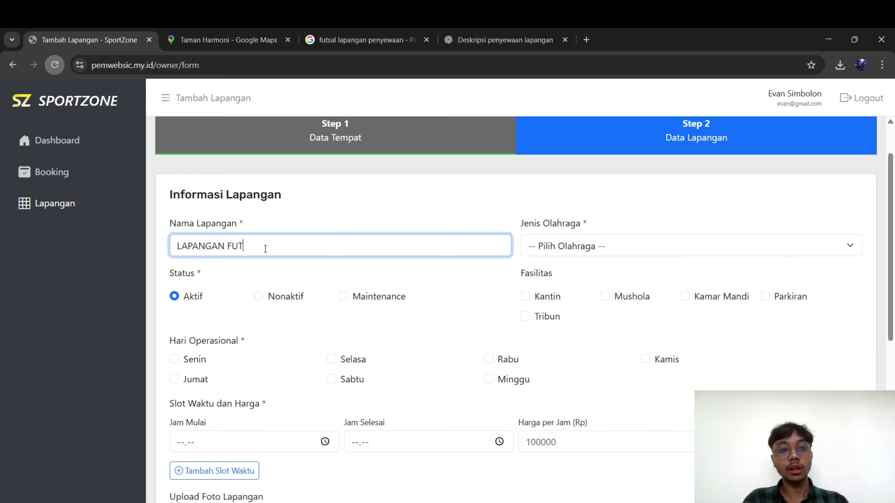
pyautogui.write('SAL A')
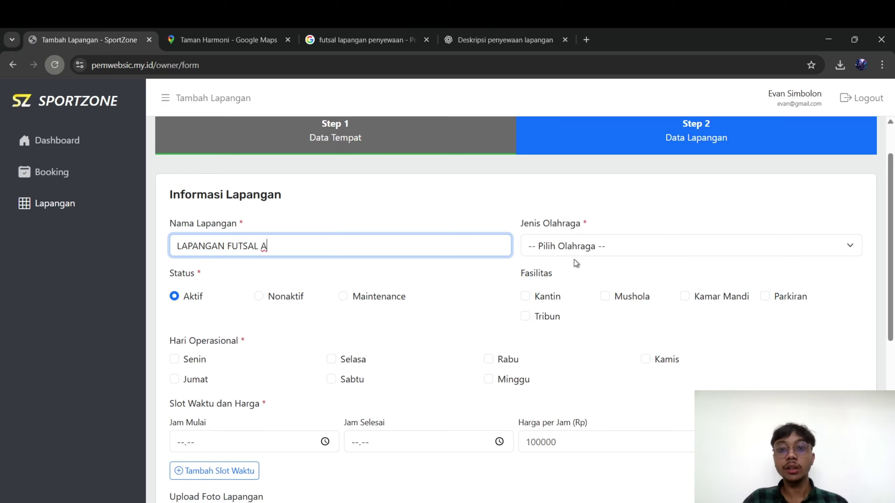
pyautogui.click(593, 255)
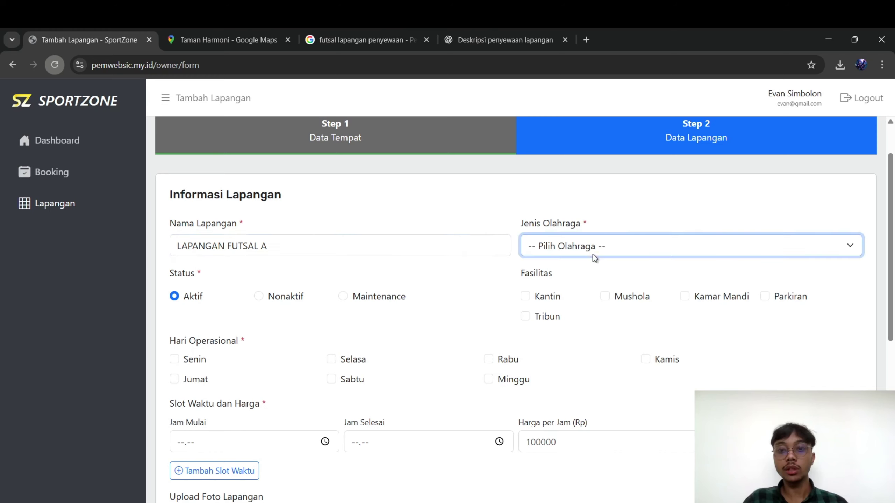
pyautogui.click(557, 293)
# Tick all five facilities: Kantin, Tribun, Mushola, Kamar Mandi and Parkiran
pyautogui.scroll(-1, 621, 299)
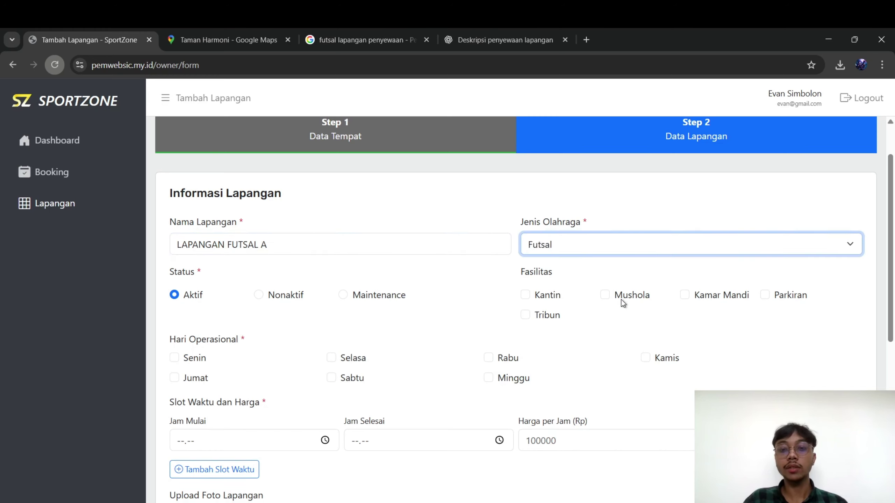
pyautogui.click(525, 271)
pyautogui.click(525, 291)
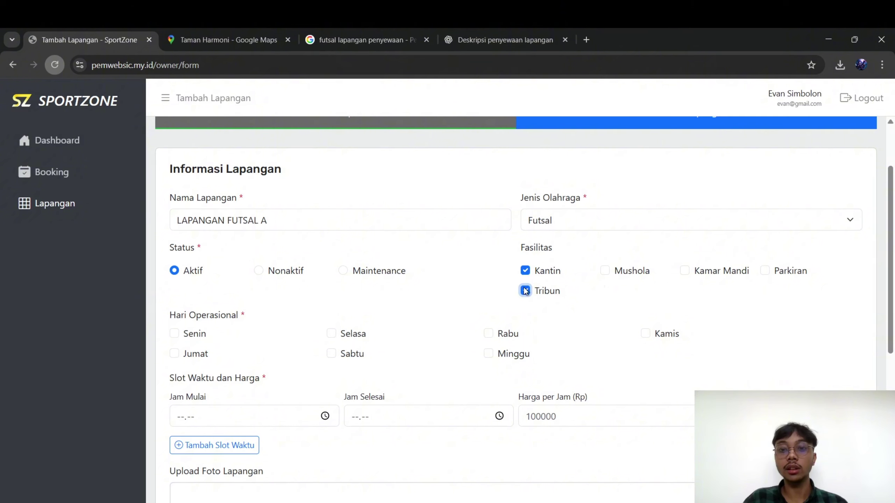
pyautogui.click(604, 272)
pyautogui.click(685, 271)
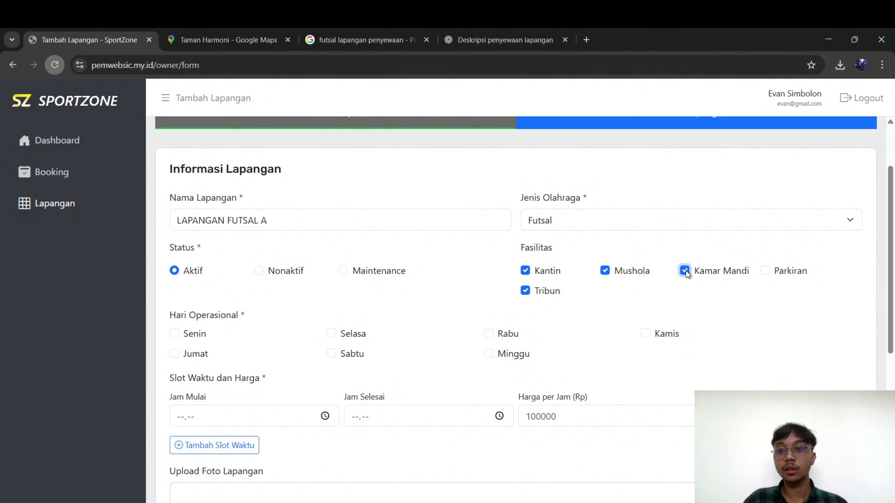
pyautogui.click(765, 271)
# Mark Senin, Selasa, Rabu, Kamis and Jumat as operating days
pyautogui.scroll(-2, 768, 270)
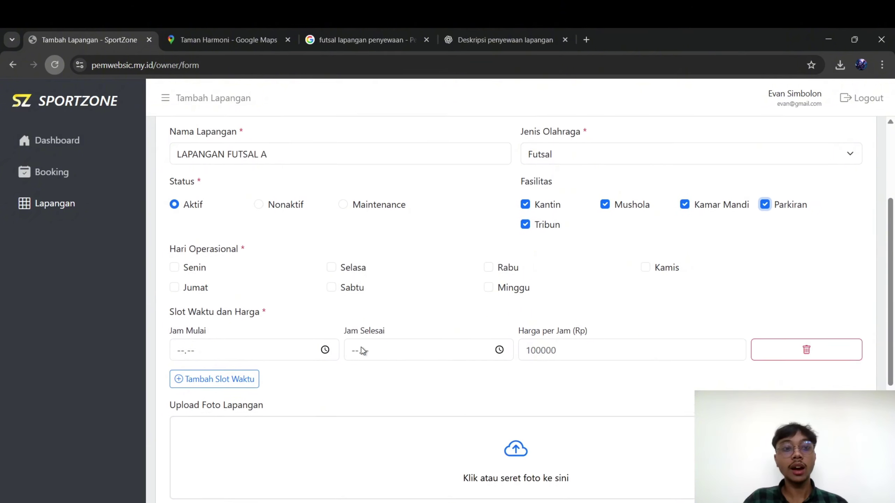
pyautogui.click(173, 267)
pyautogui.click(329, 262)
pyautogui.click(488, 262)
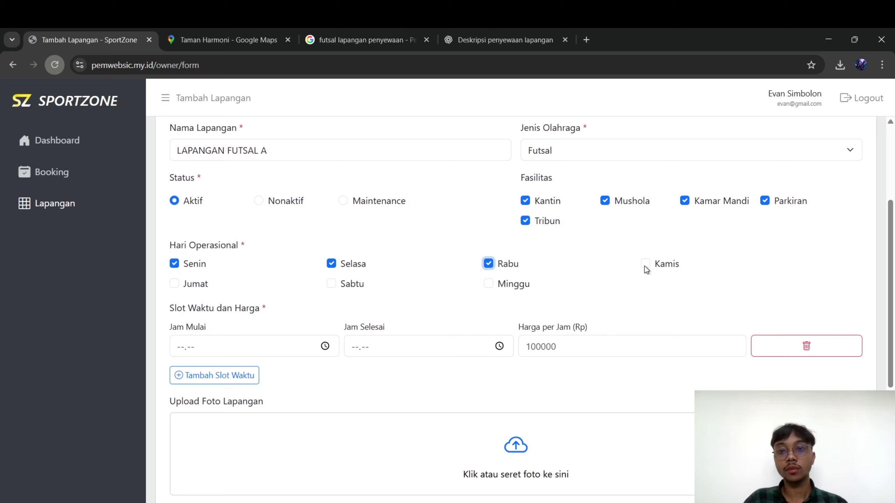
pyautogui.click(645, 267)
pyautogui.click(174, 284)
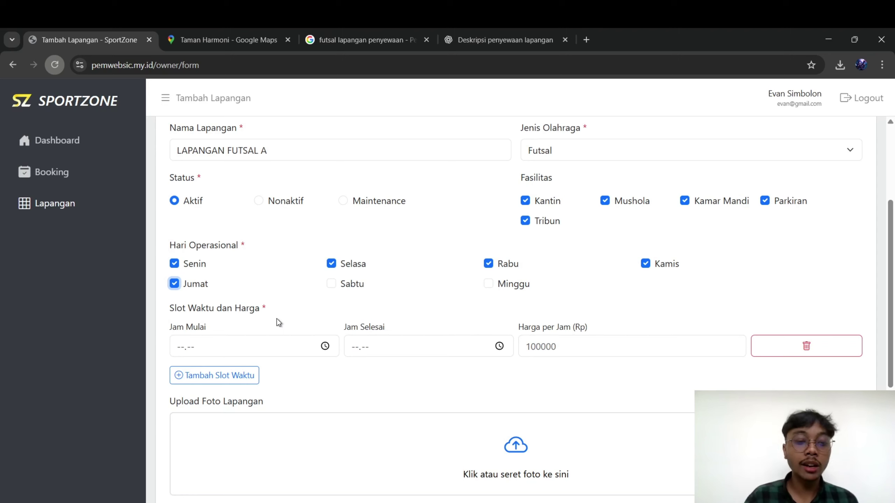
pyautogui.scroll(-2, 276, 319)
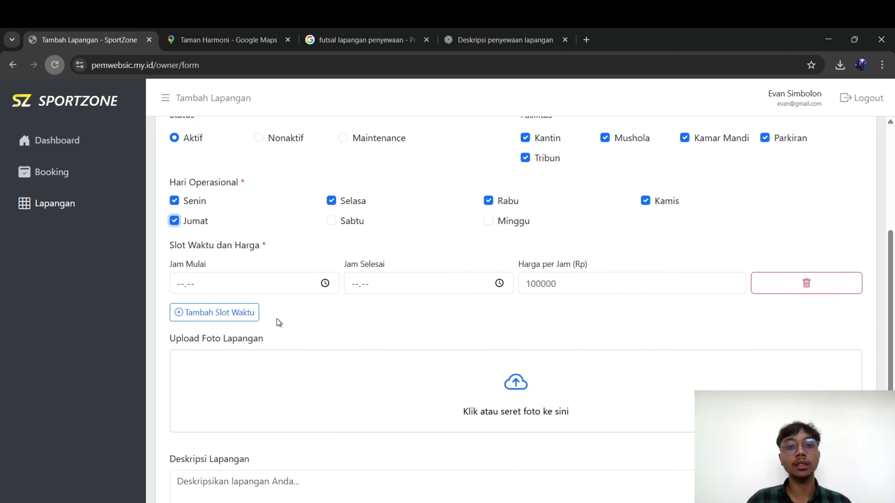
pyautogui.scroll(2, 277, 319)
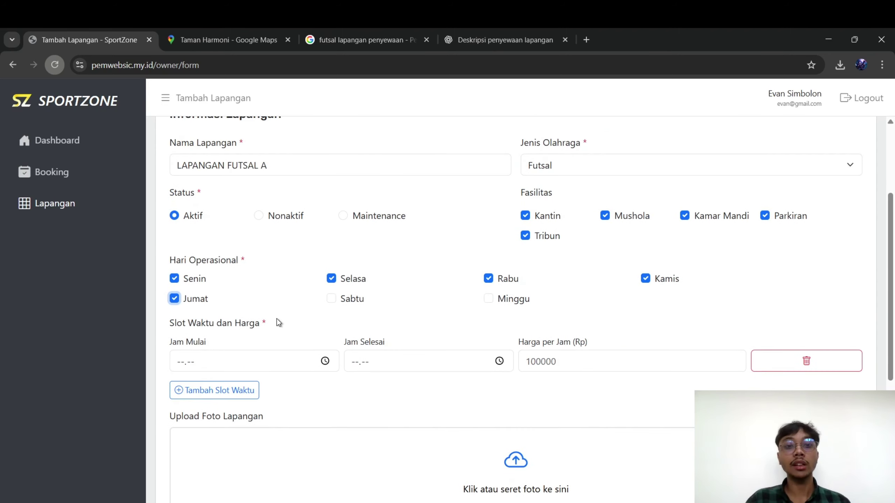
# Set the first time slot to 07.00–13.00 at 50000 per hour
pyautogui.click(248, 362)
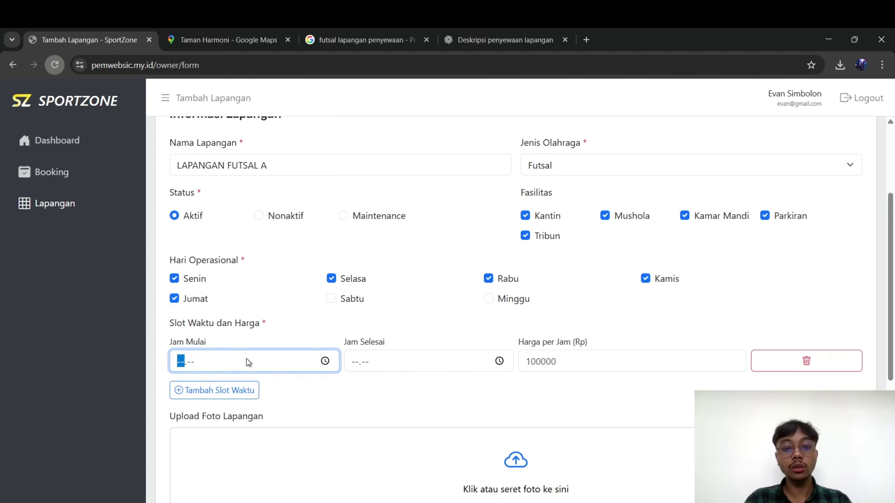
pyautogui.write('17.--')
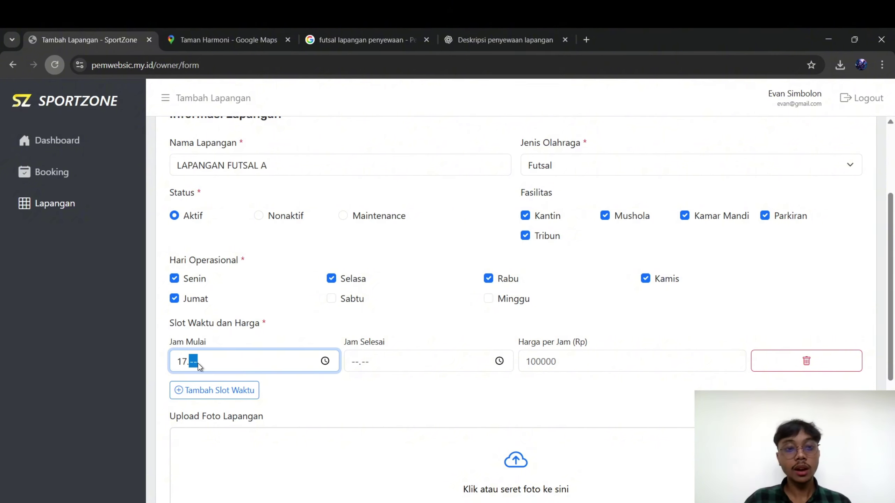
pyautogui.click(183, 363)
pyautogui.write('0700')
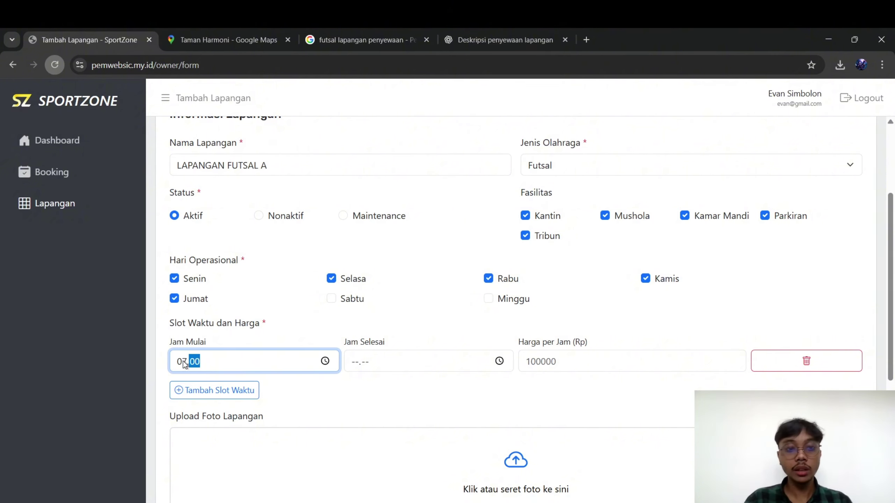
pyautogui.click(417, 361)
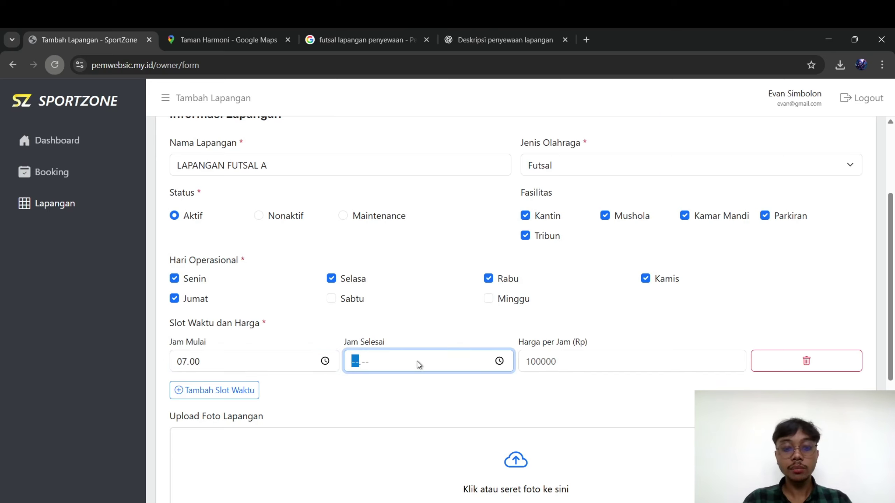
pyautogui.write('1300')
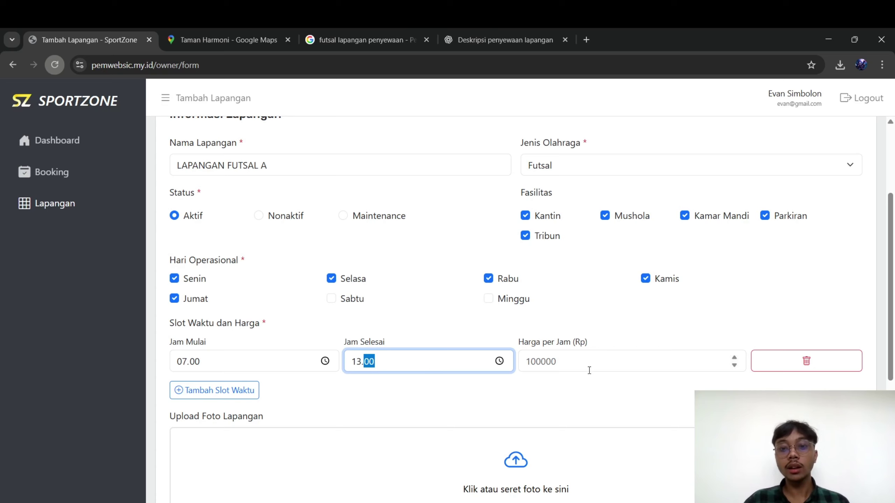
pyautogui.click(591, 367)
pyautogui.write('50000')
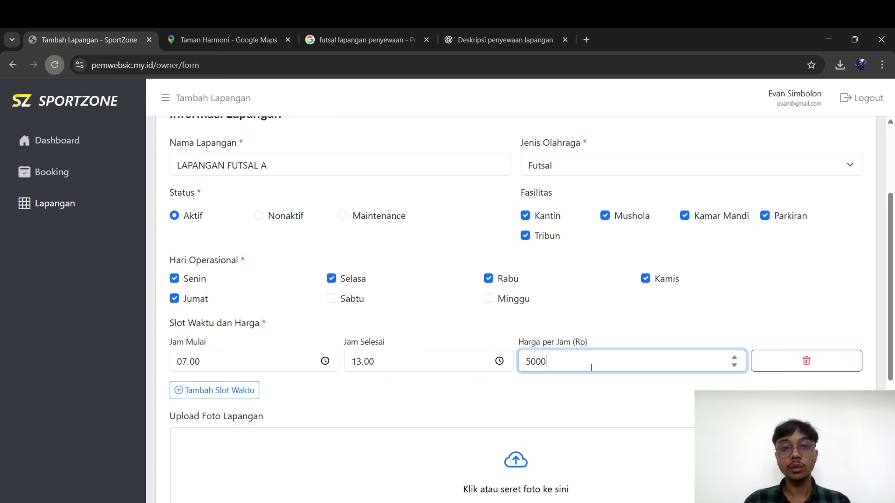
# Add a second time slot, 14.00–22.00 at 70000 per hour
pyautogui.click(240, 390)
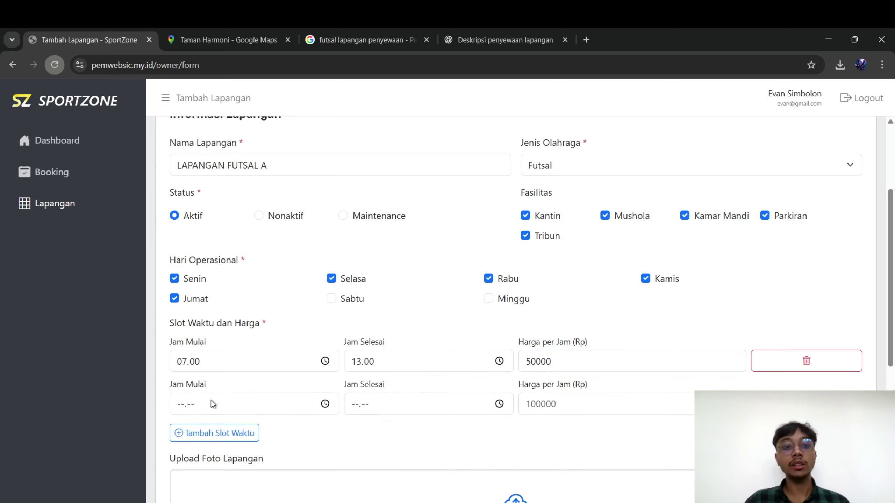
pyautogui.click(201, 406)
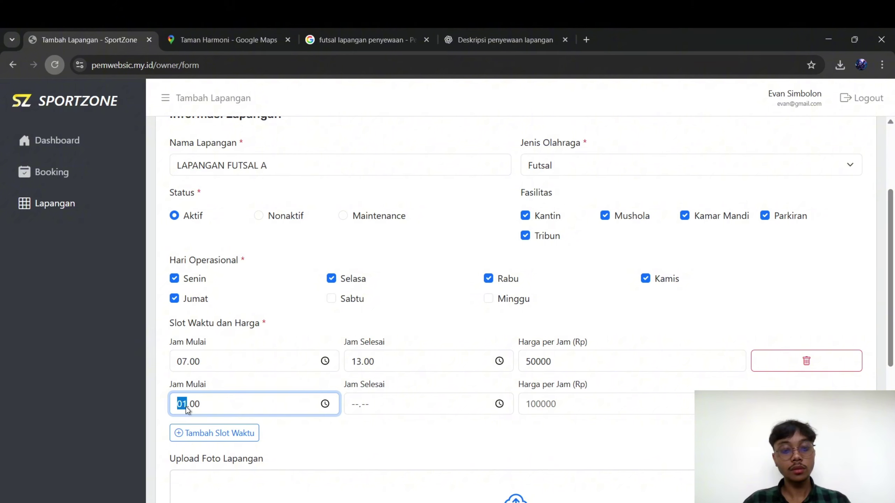
pyautogui.click(355, 409)
pyautogui.write('2')
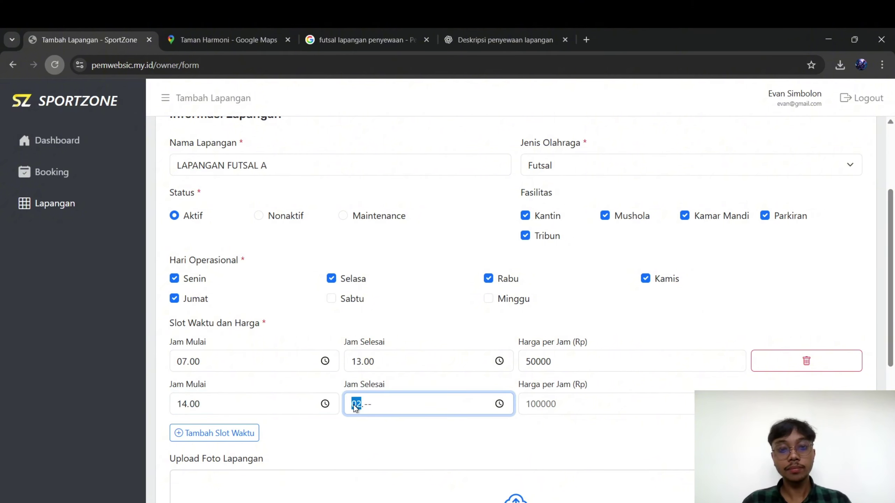
pyautogui.write('2.00')
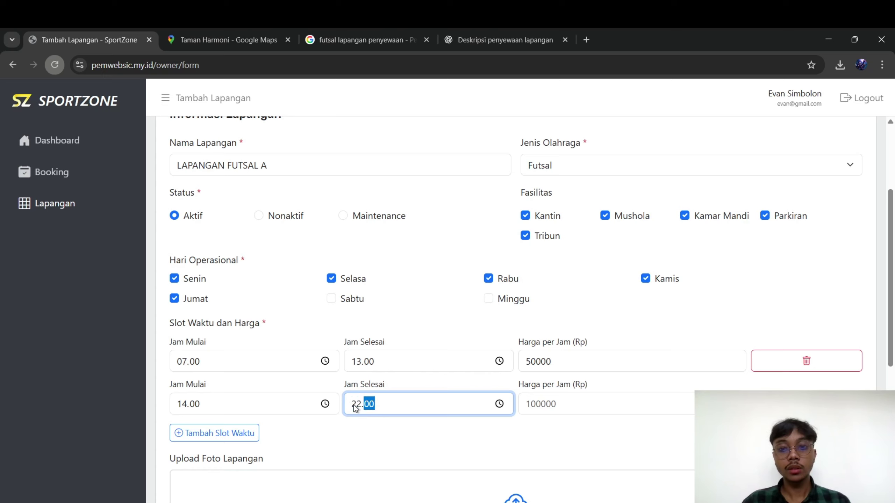
pyautogui.click(629, 398)
pyautogui.write('7')
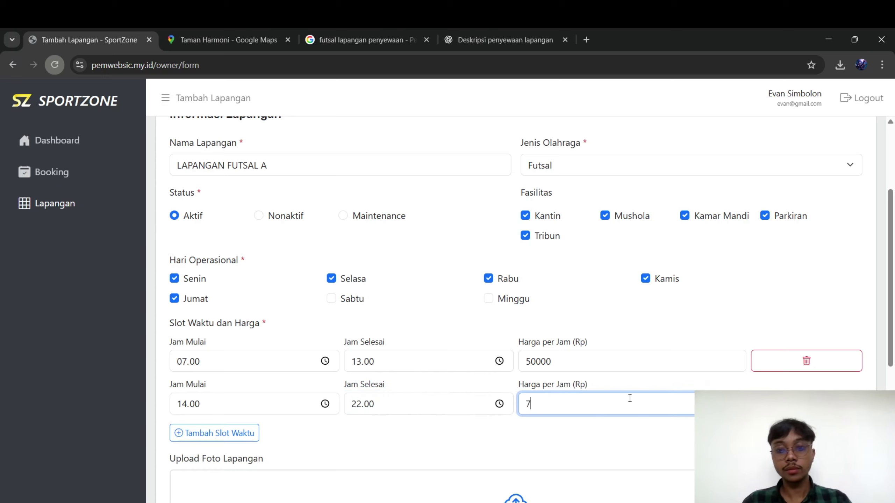
pyautogui.write('0000')
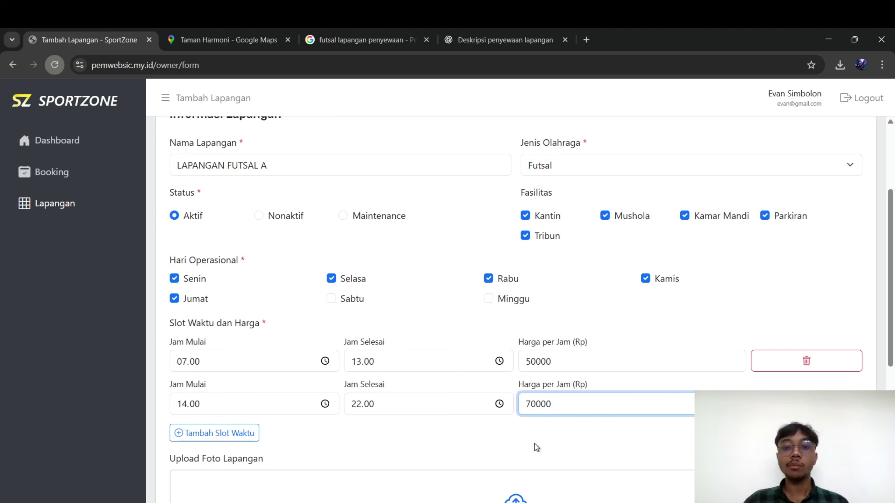
pyautogui.click(535, 446)
pyautogui.scroll(-5, 535, 447)
pyautogui.scroll(5, 535, 447)
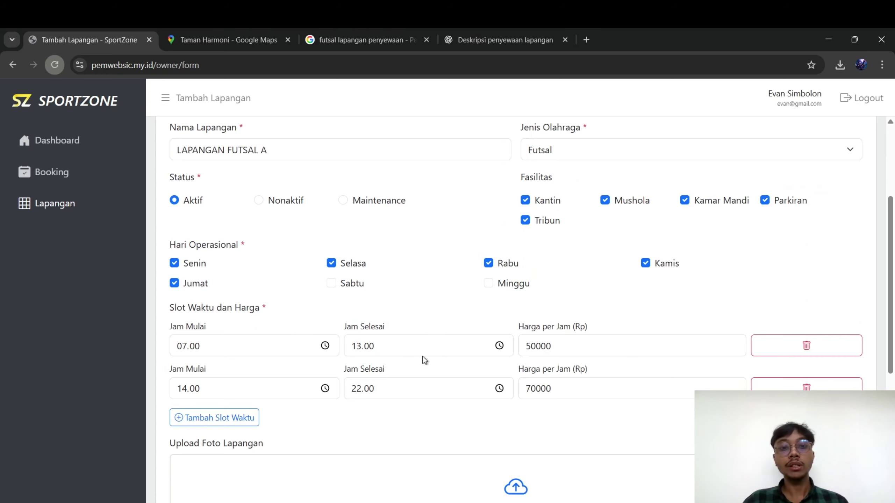
# Upload a photo of the court
pyautogui.scroll(-3, 434, 313)
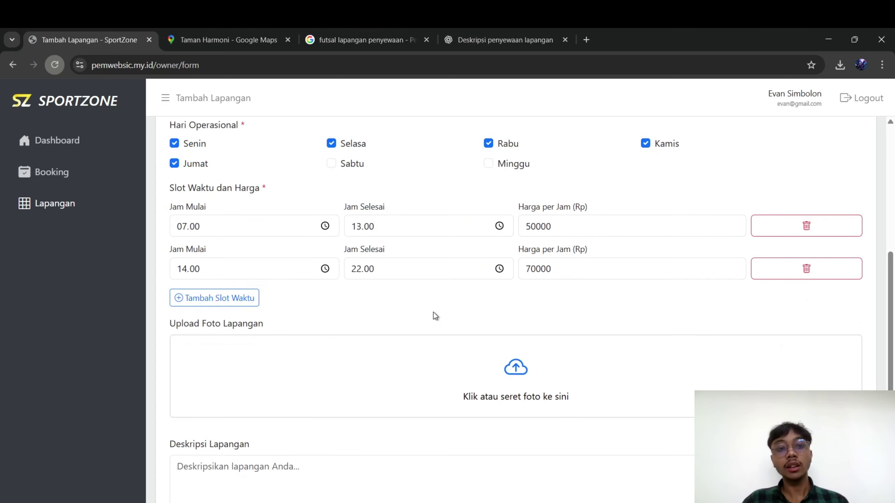
pyautogui.scroll(-2, 397, 276)
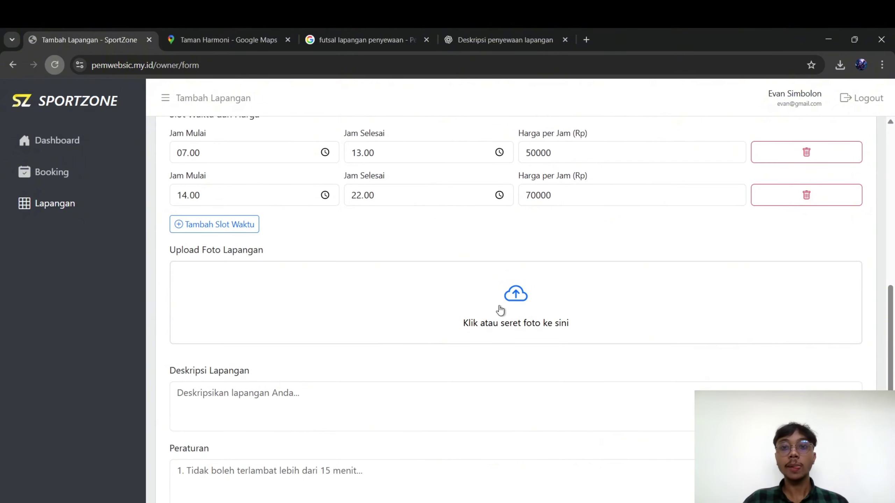
pyautogui.scroll(6, 500, 309)
pyautogui.scroll(-7, 500, 309)
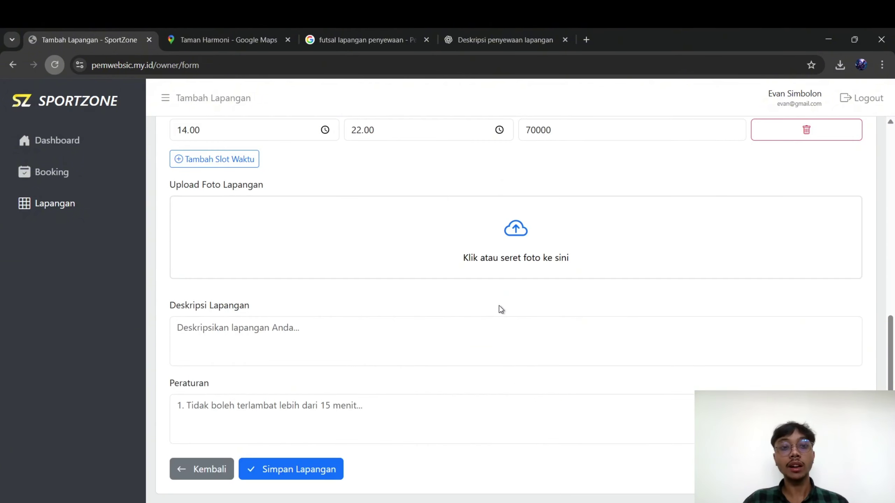
pyautogui.click(509, 246)
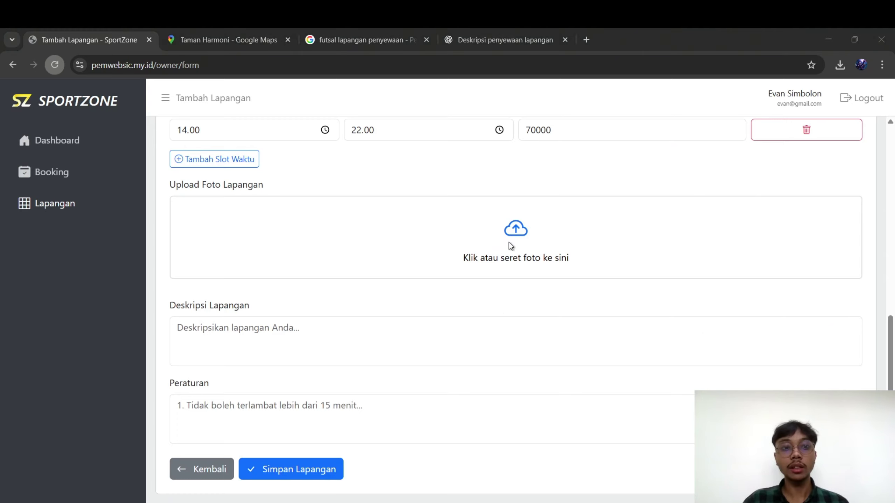
# Paste the prepared futsal description into Deskripsi Lapangan
pyautogui.scroll(-2, 289, 353)
pyautogui.click(294, 342)
pyautogui.hotkey('alt', 'Tab')
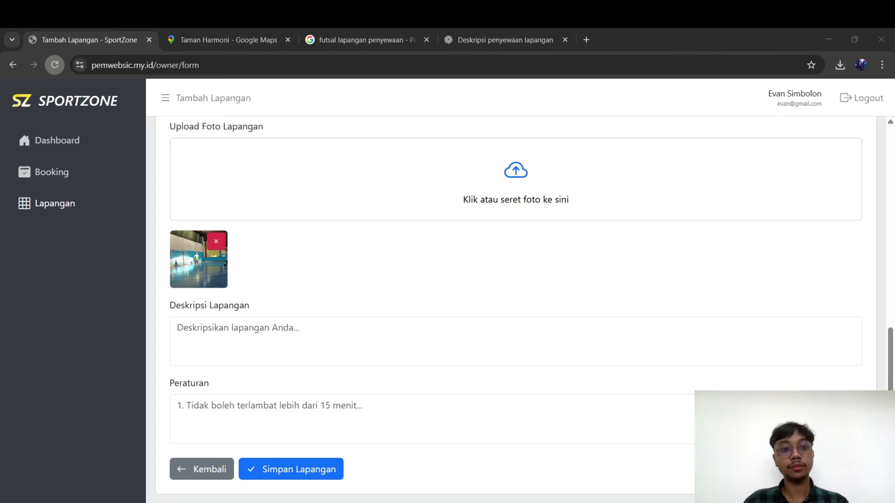
pyautogui.hotkey('alt', 'Tab')
pyautogui.write('Sewa Lapangan Futsal dengan fasilitas lengkap dan nyaman untuk permainan maksimal. Permukaan lapangan terawat, pencahayaan optimal, serta lokasi mudah dijangkau. Cocok untuk latihan rutin, fun match, hingga turnamen kecil. Booking cepat, main puas tanpa ribet.')
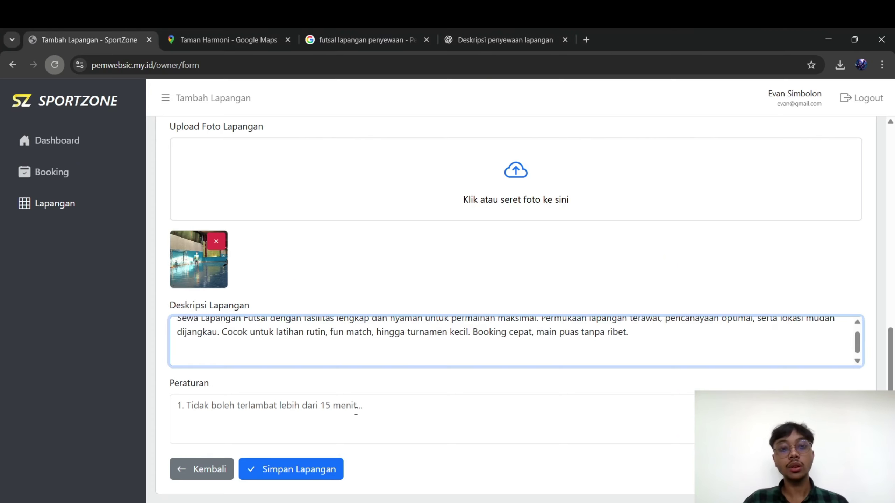
# Paste the seven-item rules list into Peraturan
pyautogui.click(355, 411)
pyautogui.hotkey('alt', 'Tab')
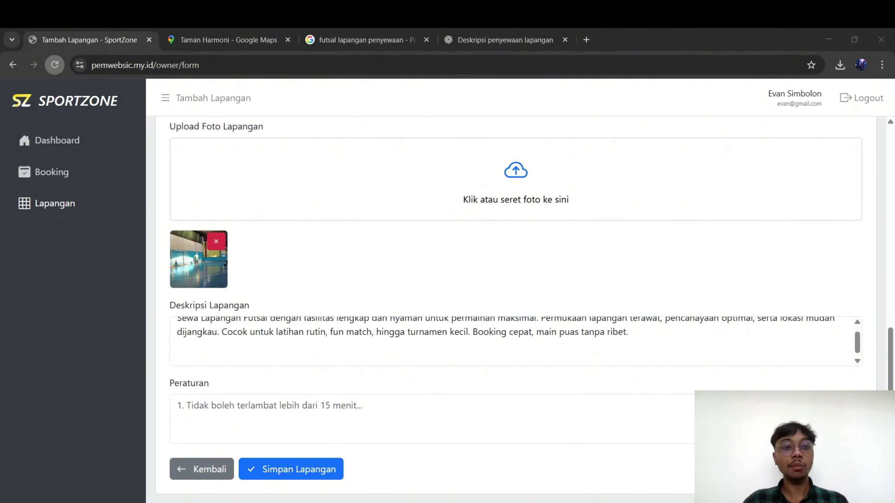
pyautogui.click(242, 401)
pyautogui.hotkey('ctrl', 'v')
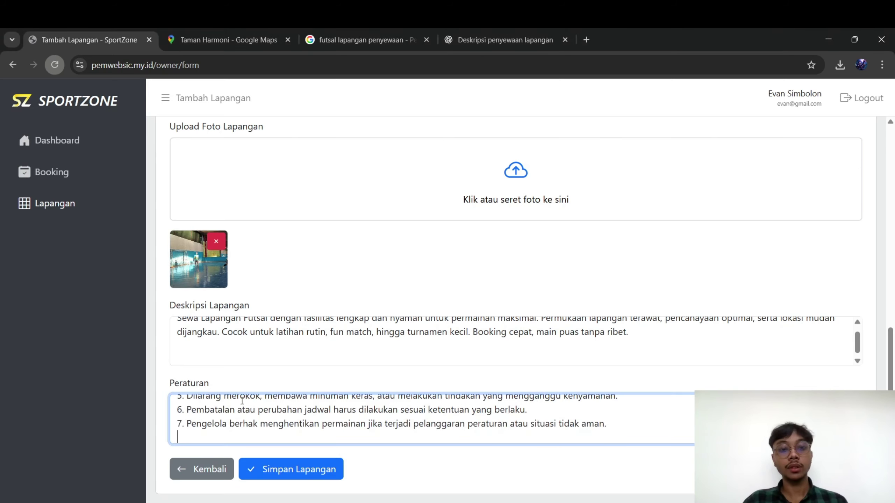
# Check the completed form and save the new court with Simpan Lapangan
pyautogui.scroll(1, 353, 338)
pyautogui.scroll(10, 439, 269)
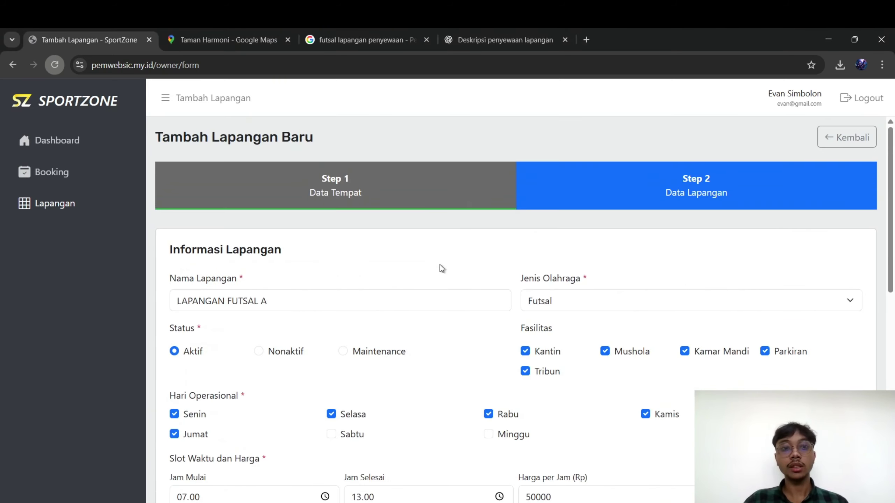
pyautogui.scroll(-10, 440, 269)
pyautogui.scroll(10, 442, 268)
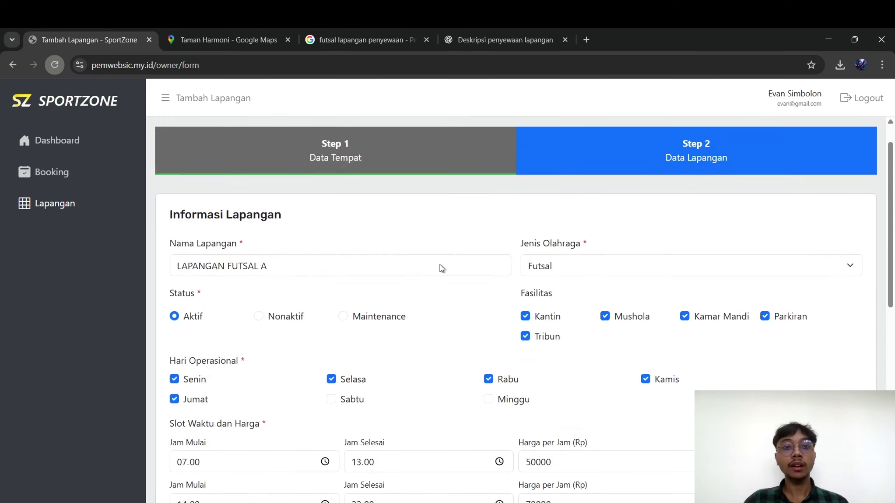
pyautogui.scroll(-10, 442, 268)
pyautogui.click(260, 479)
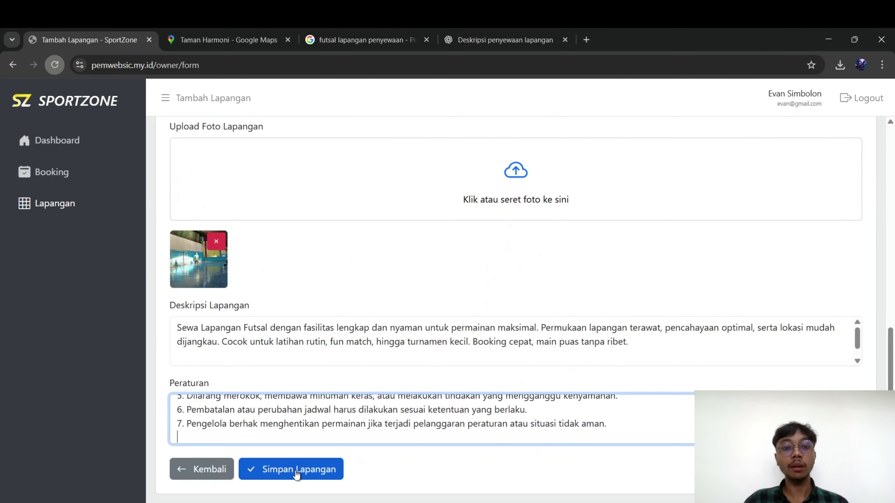
pyautogui.scroll(-1, 403, 322)
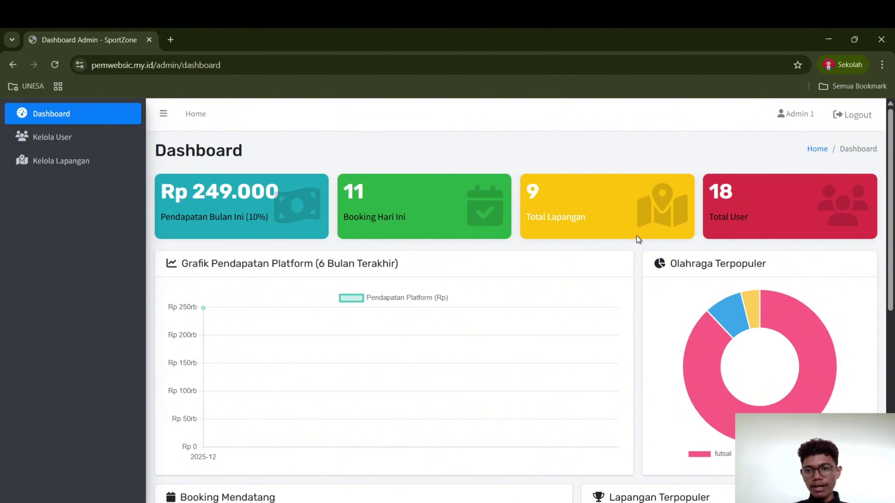
# Scroll through the admin dashboard's Booking Mendatang table and charts, then back to the top
pyautogui.scroll(-3, 282, 295)
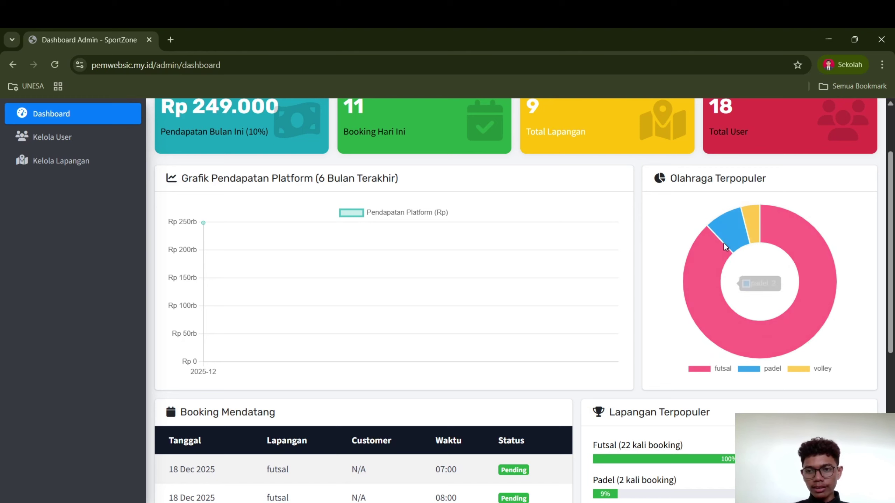
pyautogui.scroll(-5, 457, 347)
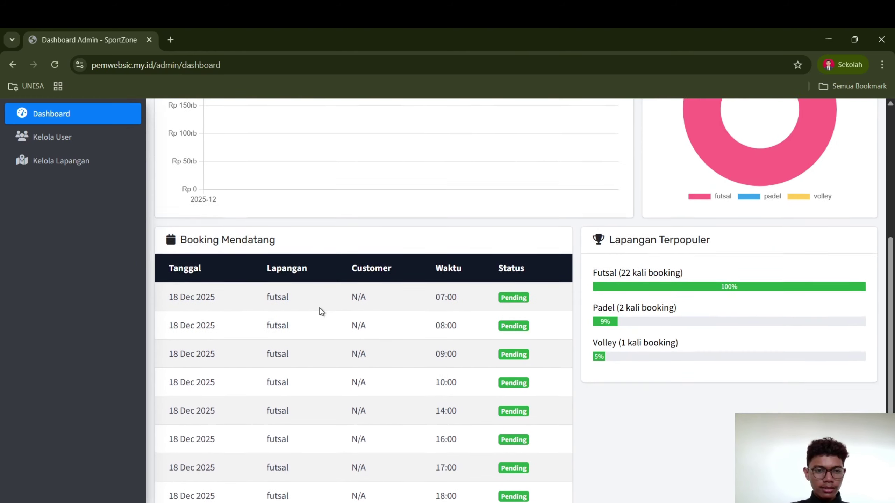
pyautogui.scroll(-2, 320, 308)
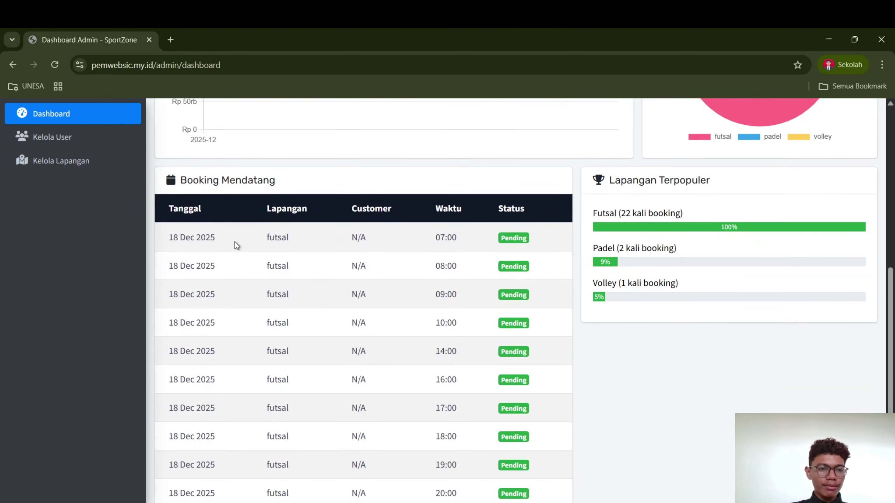
pyautogui.scroll(-2, 236, 244)
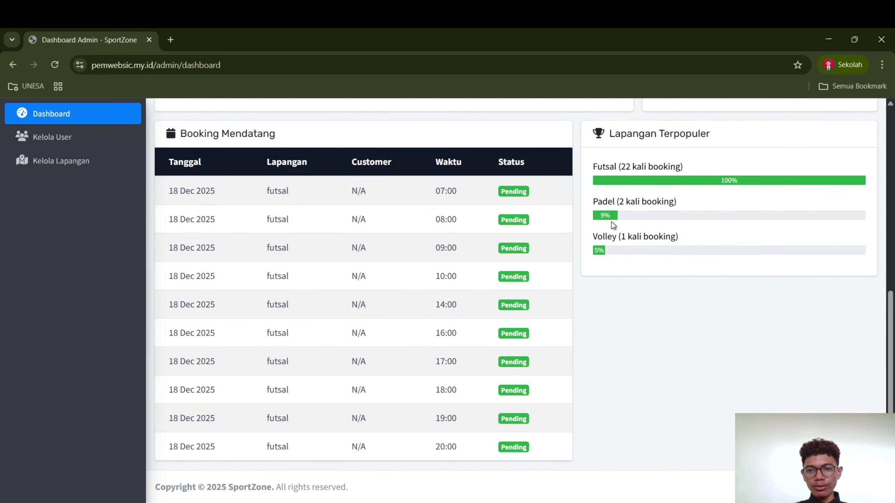
pyautogui.scroll(12, 389, 356)
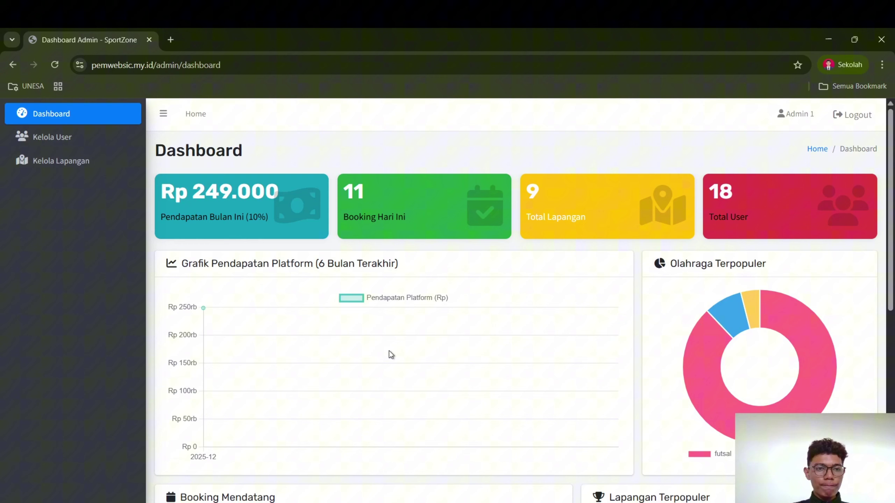
pyautogui.click(71, 146)
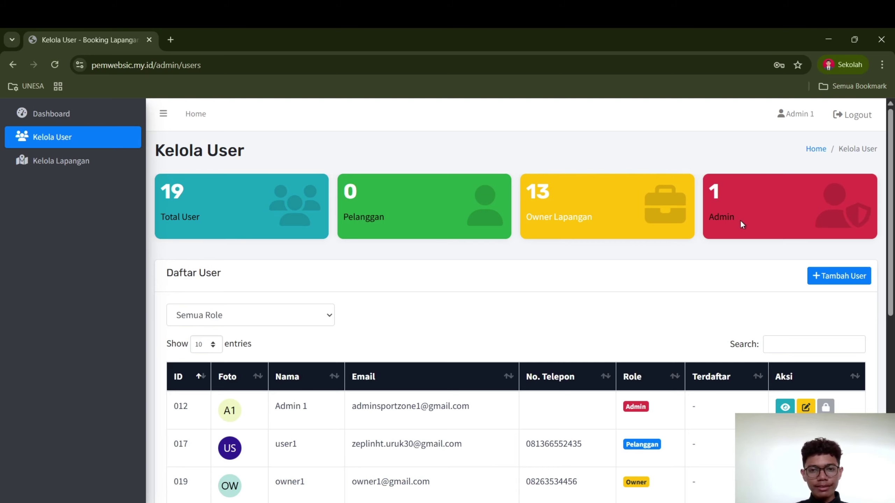
pyautogui.scroll(-5, 369, 287)
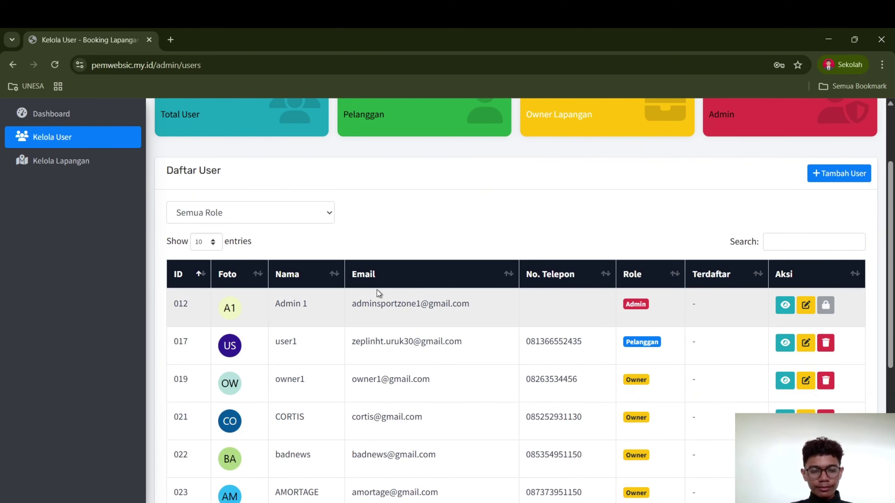
pyautogui.scroll(1, 377, 289)
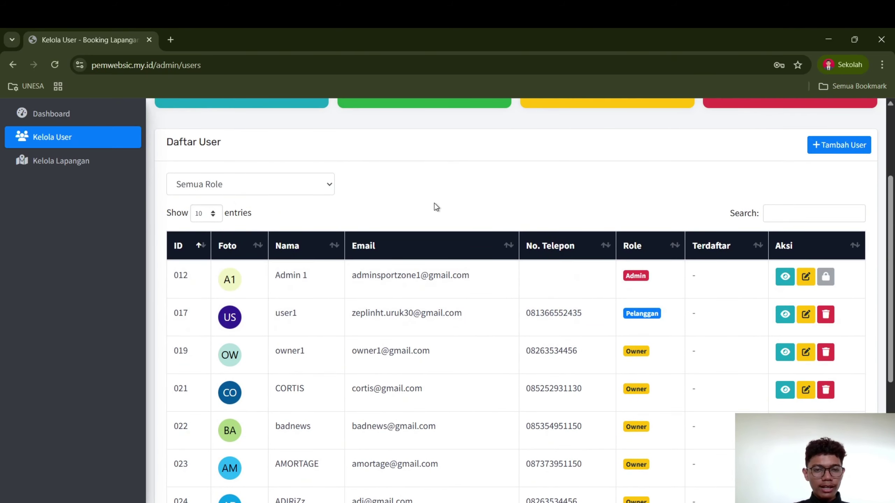
pyautogui.scroll(-2, 434, 205)
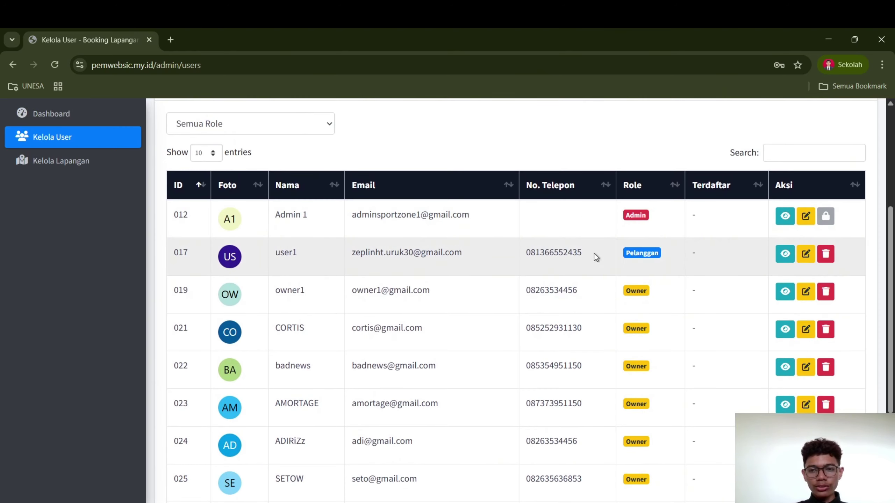
pyautogui.click(785, 254)
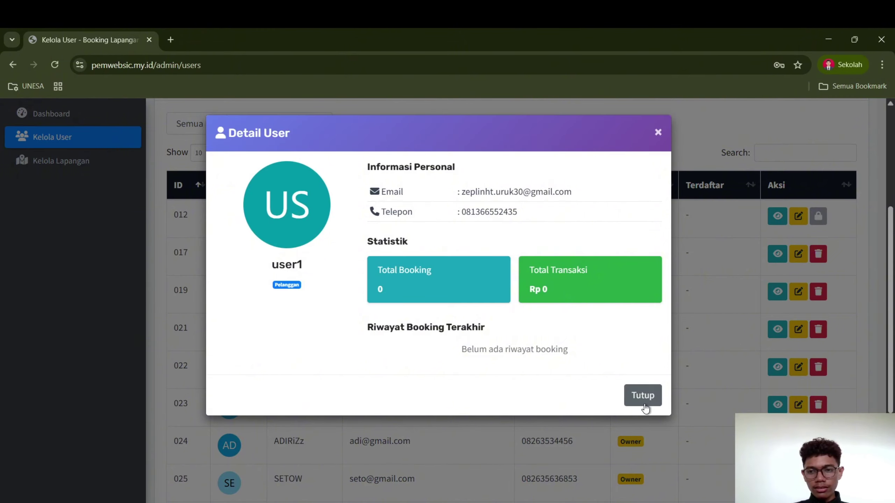
pyautogui.click(642, 394)
pyautogui.click(800, 255)
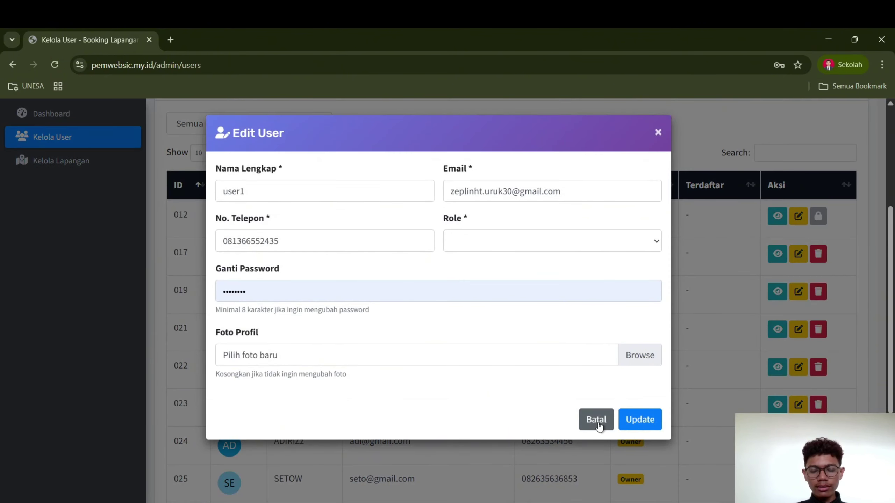
pyautogui.click(595, 420)
pyautogui.click(825, 330)
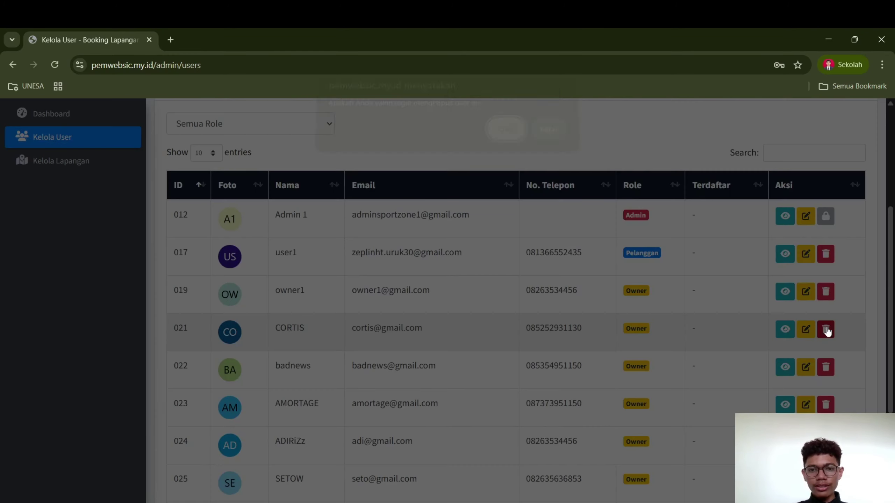
pyautogui.click(548, 145)
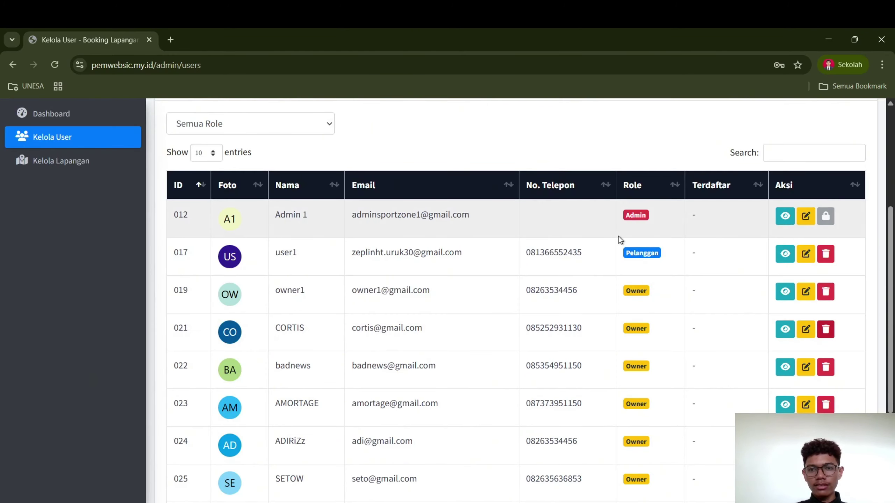
pyautogui.scroll(5, 620, 240)
pyautogui.scroll(-1, 620, 240)
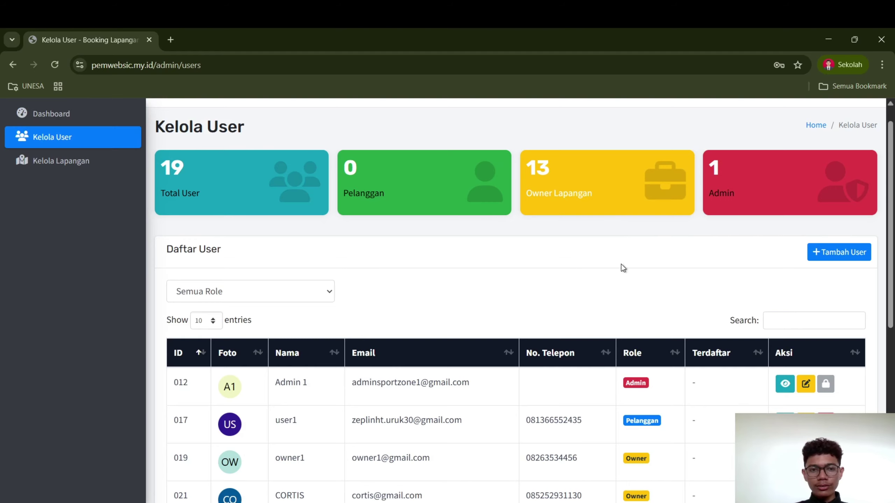
pyautogui.click(825, 253)
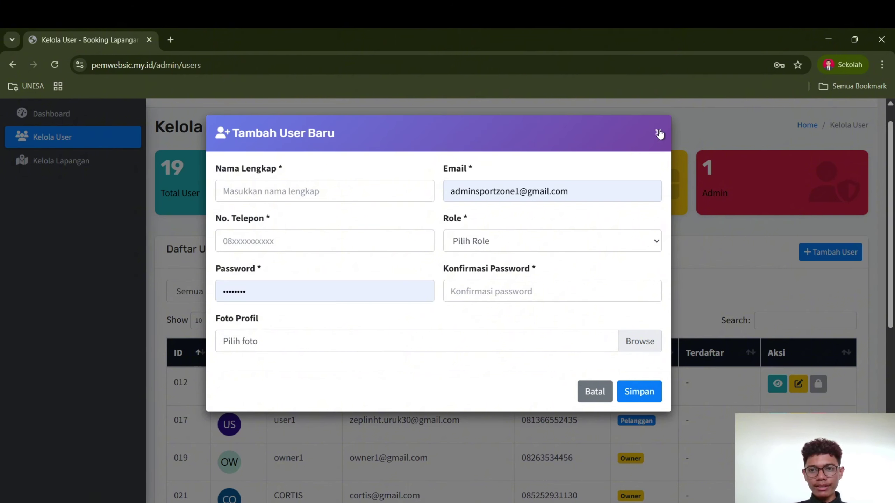
pyautogui.click(658, 132)
pyautogui.scroll(-5, 486, 334)
pyautogui.scroll(-3, 489, 334)
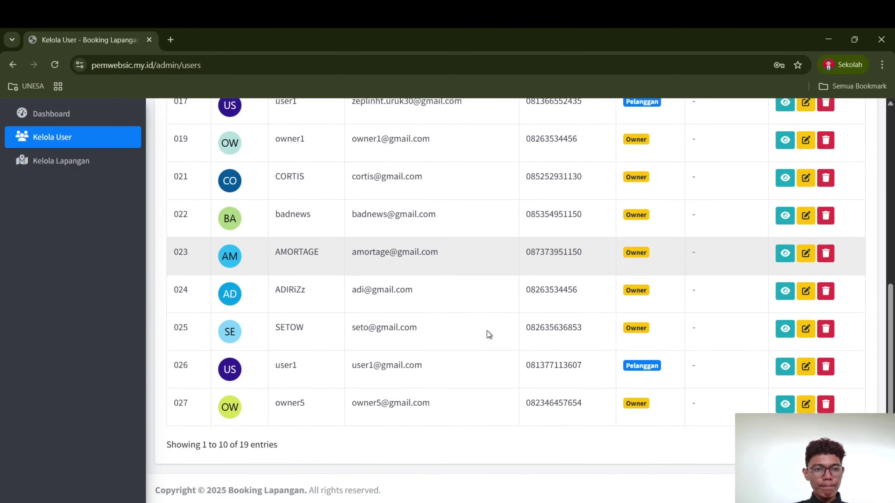
pyautogui.scroll(15, 341, 287)
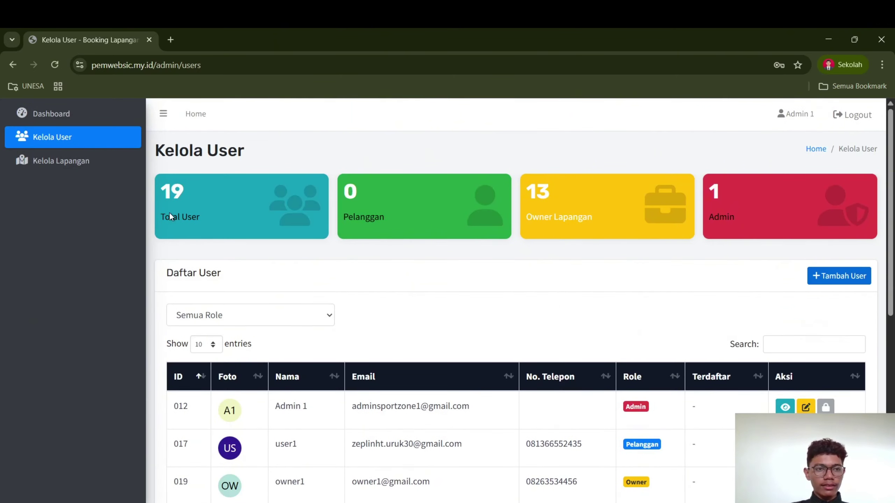
# Go to Kelola Lapangan and scroll the venue list to the pending LAPANGAN FUTSAL A
pyautogui.click(64, 163)
pyautogui.scroll(-1, 272, 244)
pyautogui.scroll(1, 272, 244)
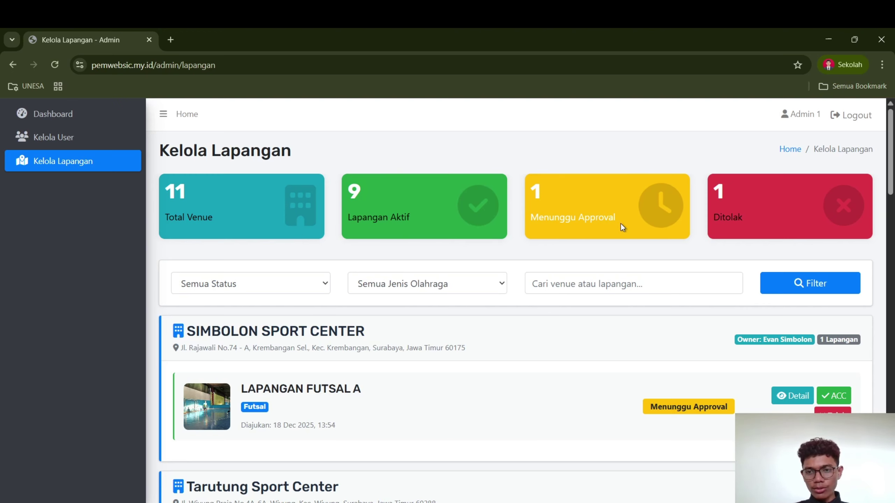
pyautogui.scroll(-1, 429, 303)
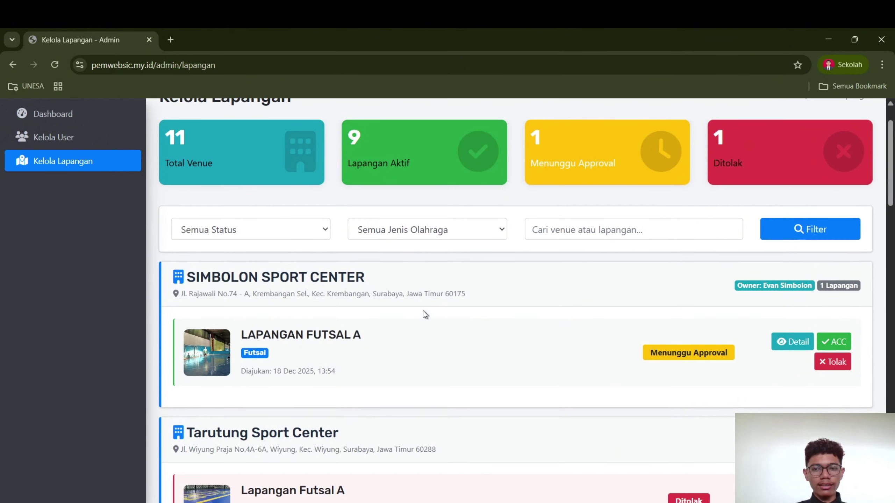
pyautogui.scroll(-2, 425, 314)
pyautogui.scroll(1, 425, 314)
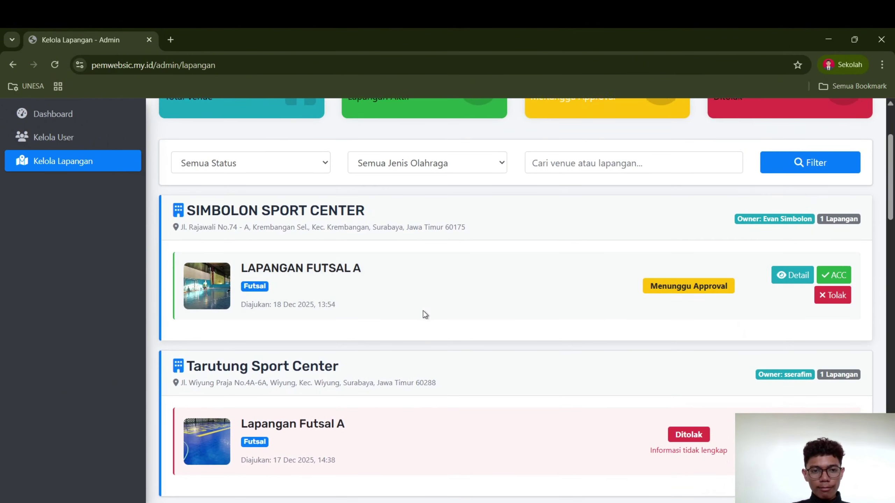
pyautogui.scroll(-1, 425, 314)
pyautogui.scroll(1, 422, 313)
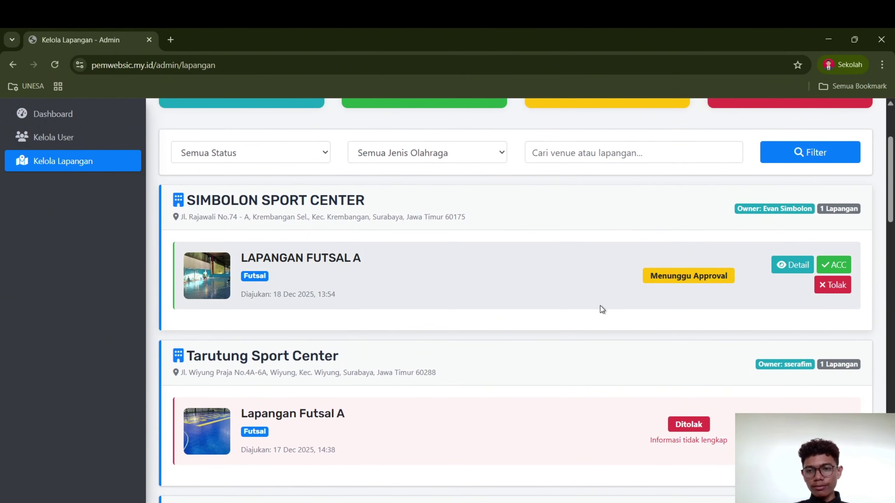
pyautogui.scroll(-1, 641, 344)
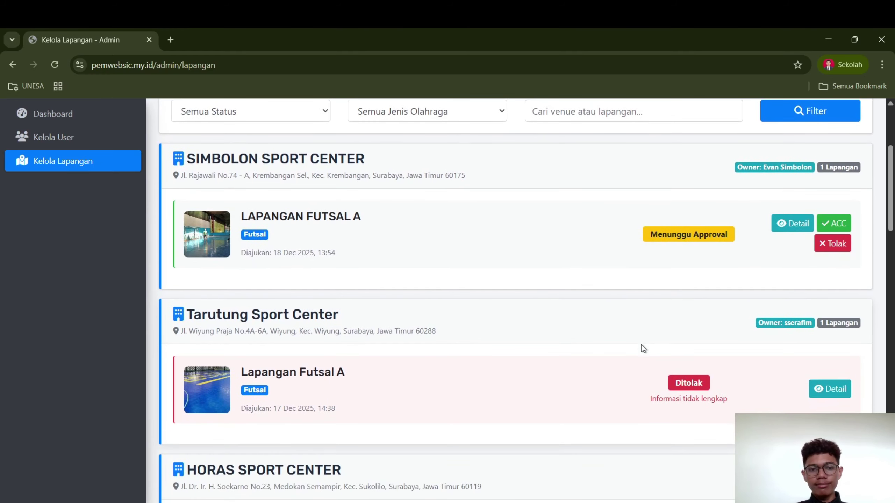
pyautogui.scroll(3, 641, 344)
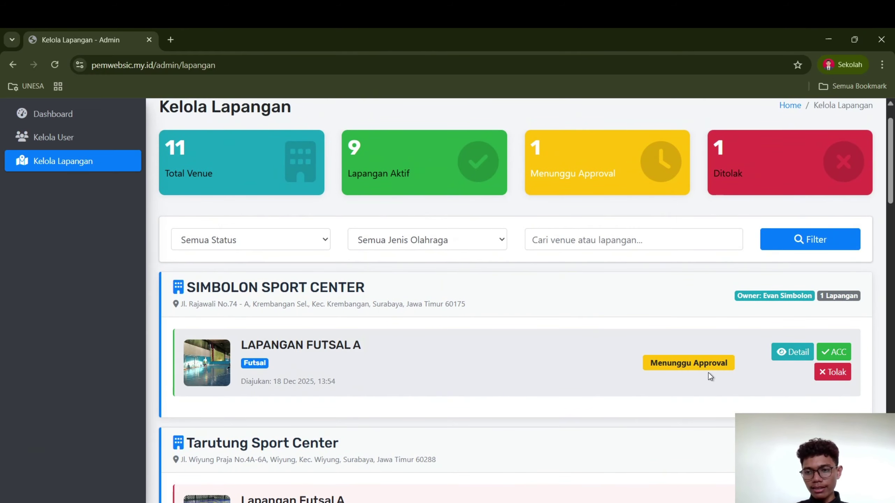
pyautogui.scroll(-2, 708, 373)
# Review the full details of LAPANGAN FUTSAL A at SIMBOLON SPORT CENTER, then close them
pyautogui.click(788, 297)
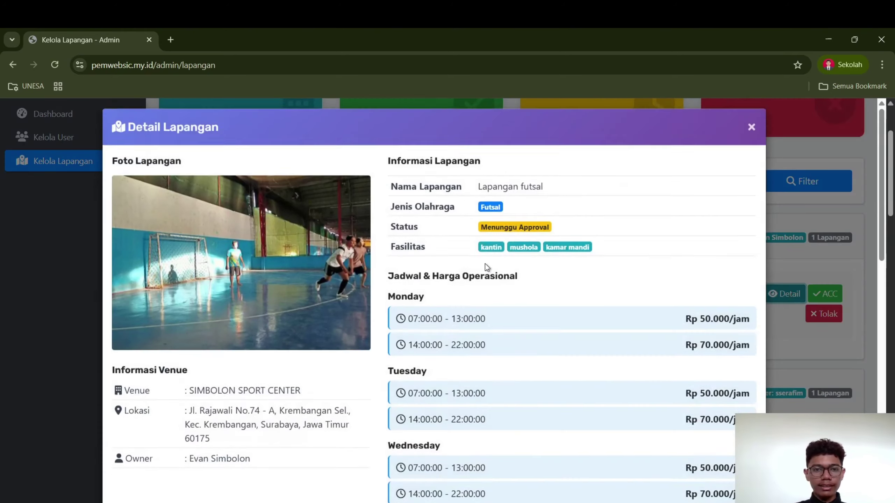
pyautogui.scroll(-5, 301, 402)
pyautogui.scroll(-12, 300, 404)
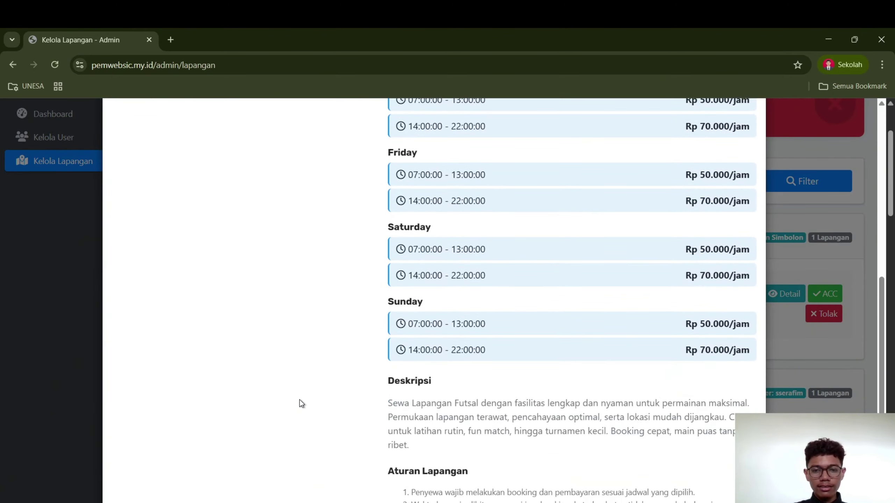
pyautogui.scroll(1, 389, 317)
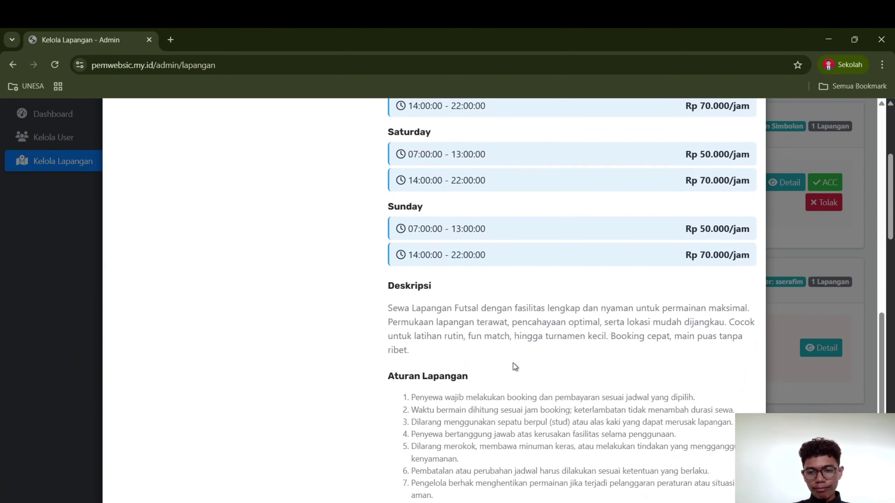
pyautogui.scroll(-3, 513, 366)
pyautogui.click(586, 467)
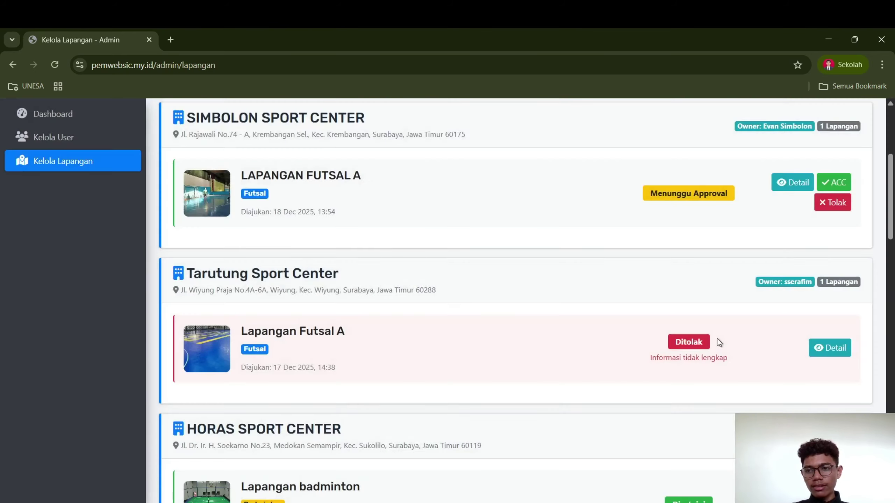
pyautogui.scroll(3, 717, 338)
# Abandon the Tolak rejection, then approve LAPANGAN FUTSAL A with ACC and confirm Oke
pyautogui.click(830, 300)
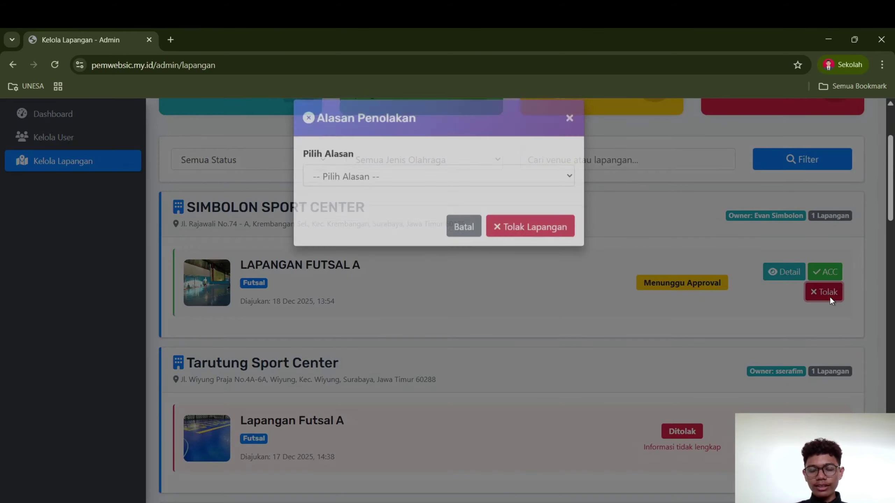
pyautogui.click(406, 194)
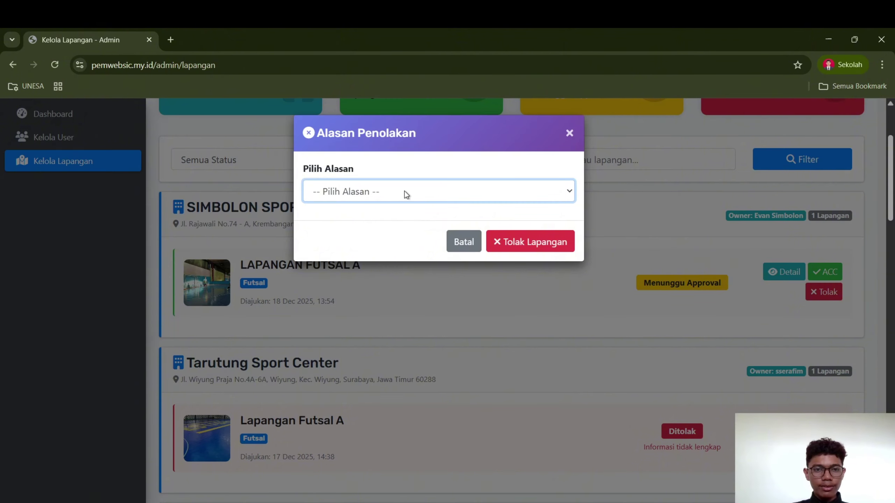
pyautogui.click(255, 244)
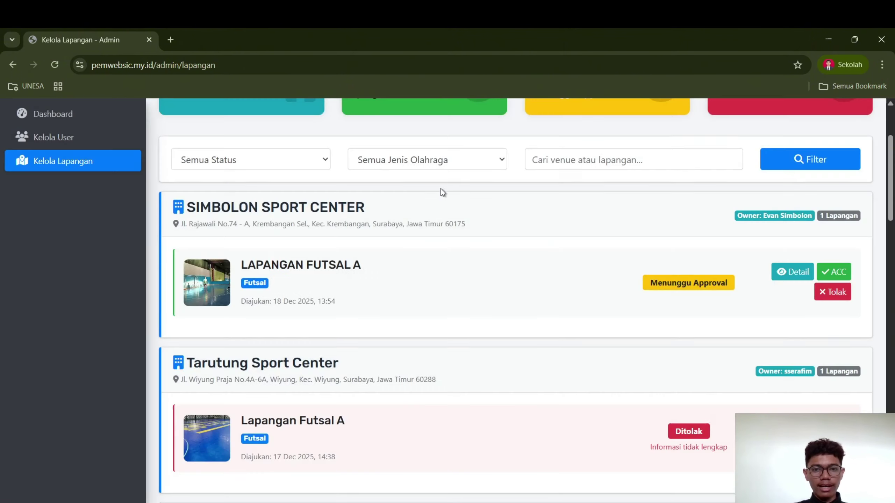
pyautogui.scroll(1, 769, 309)
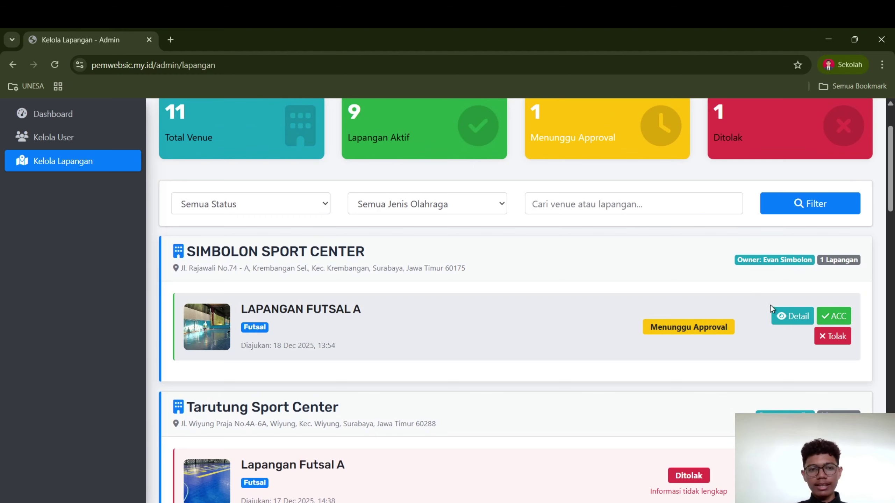
pyautogui.click(840, 319)
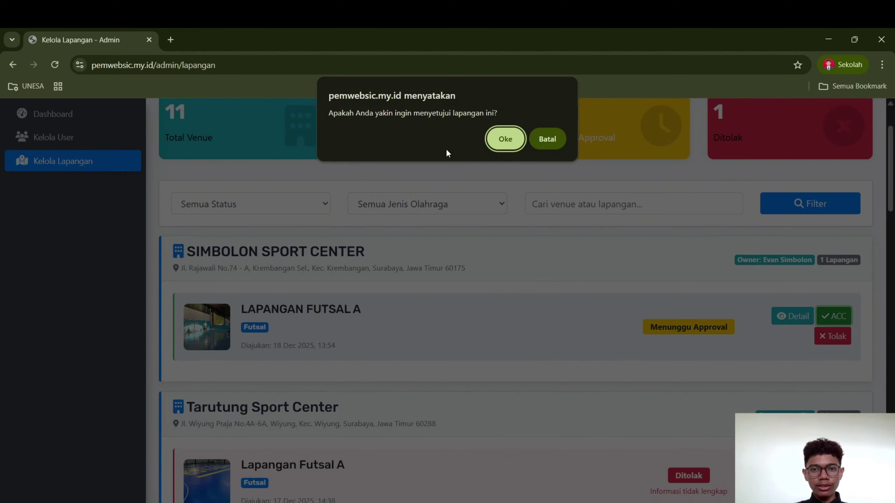
pyautogui.click(507, 141)
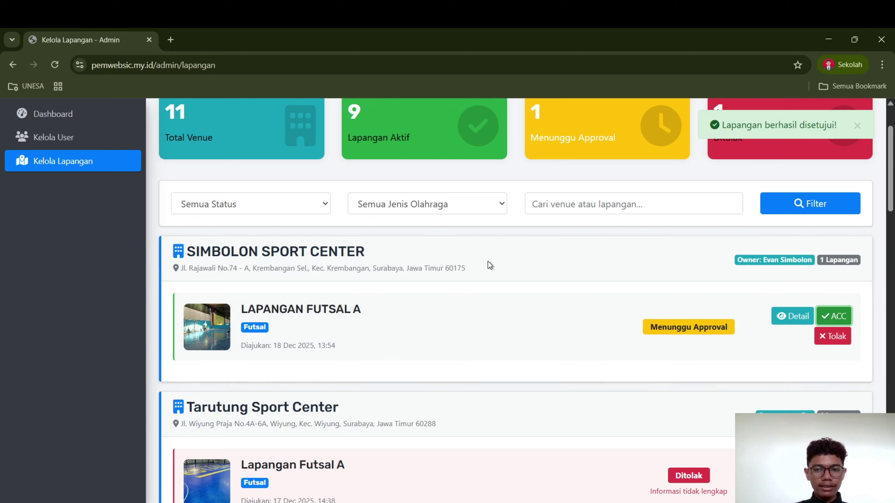